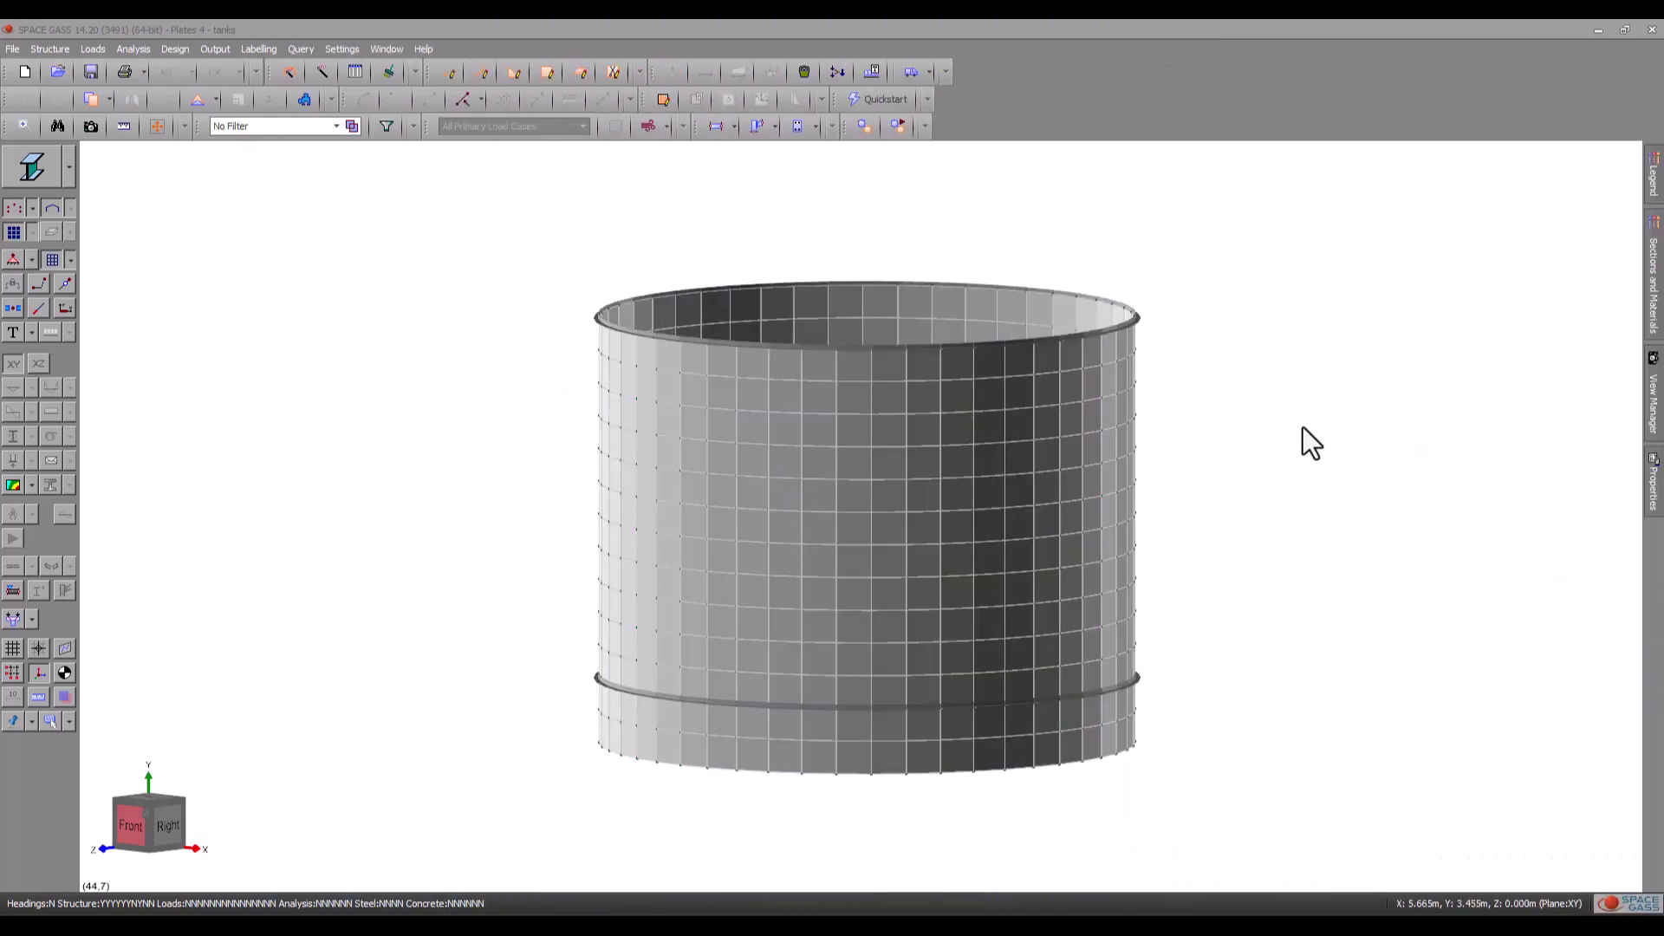
# Step: Filter the model display to show only 1: Walls
pyautogui.moveTo(1300, 433); pyautogui.dragTo(1266, 433, button='middle')
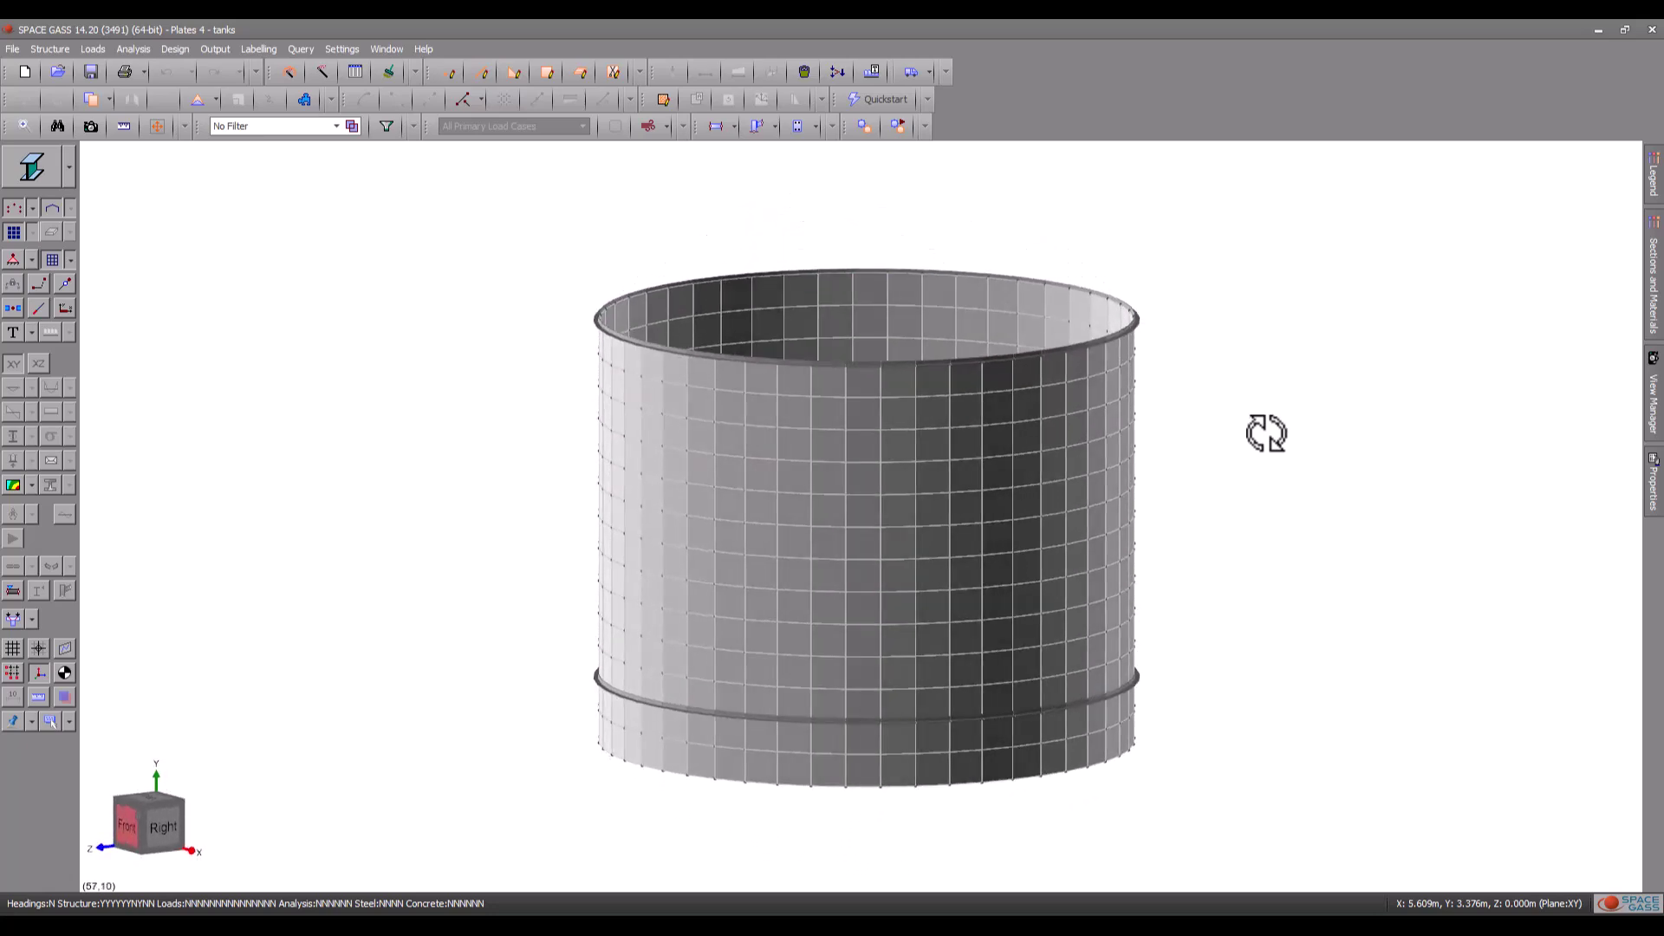
pyautogui.click(317, 124)
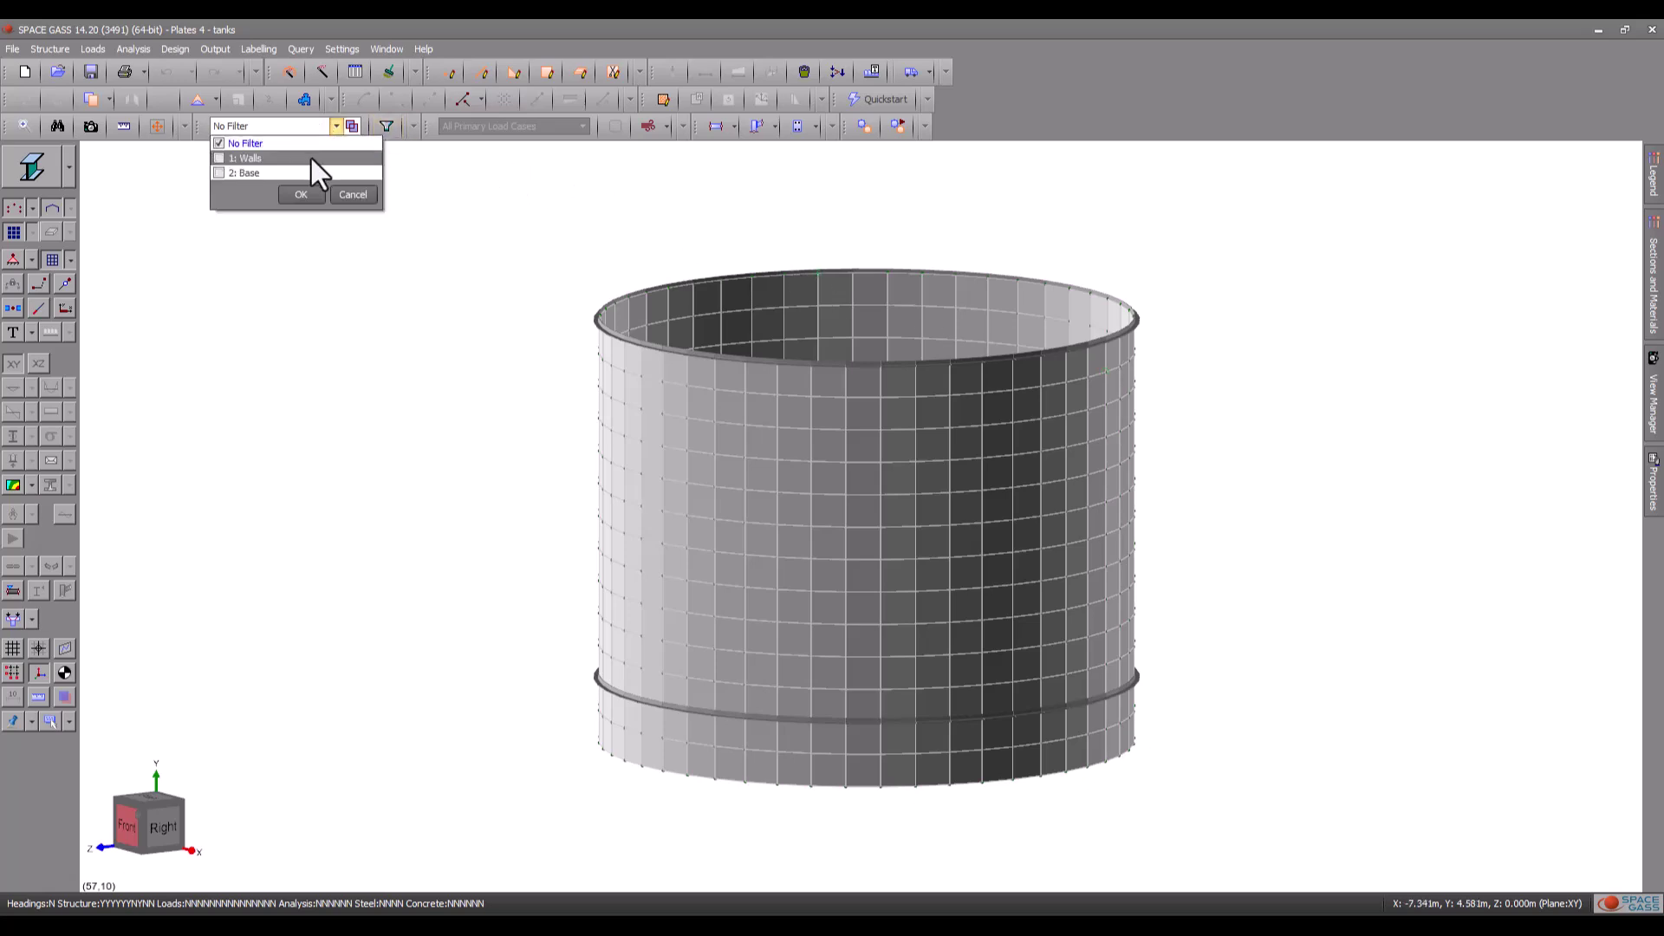
pyautogui.click(310, 159)
# Step: Window-select all the tank wall plates and bring up their actions
pyautogui.click(496, 245)
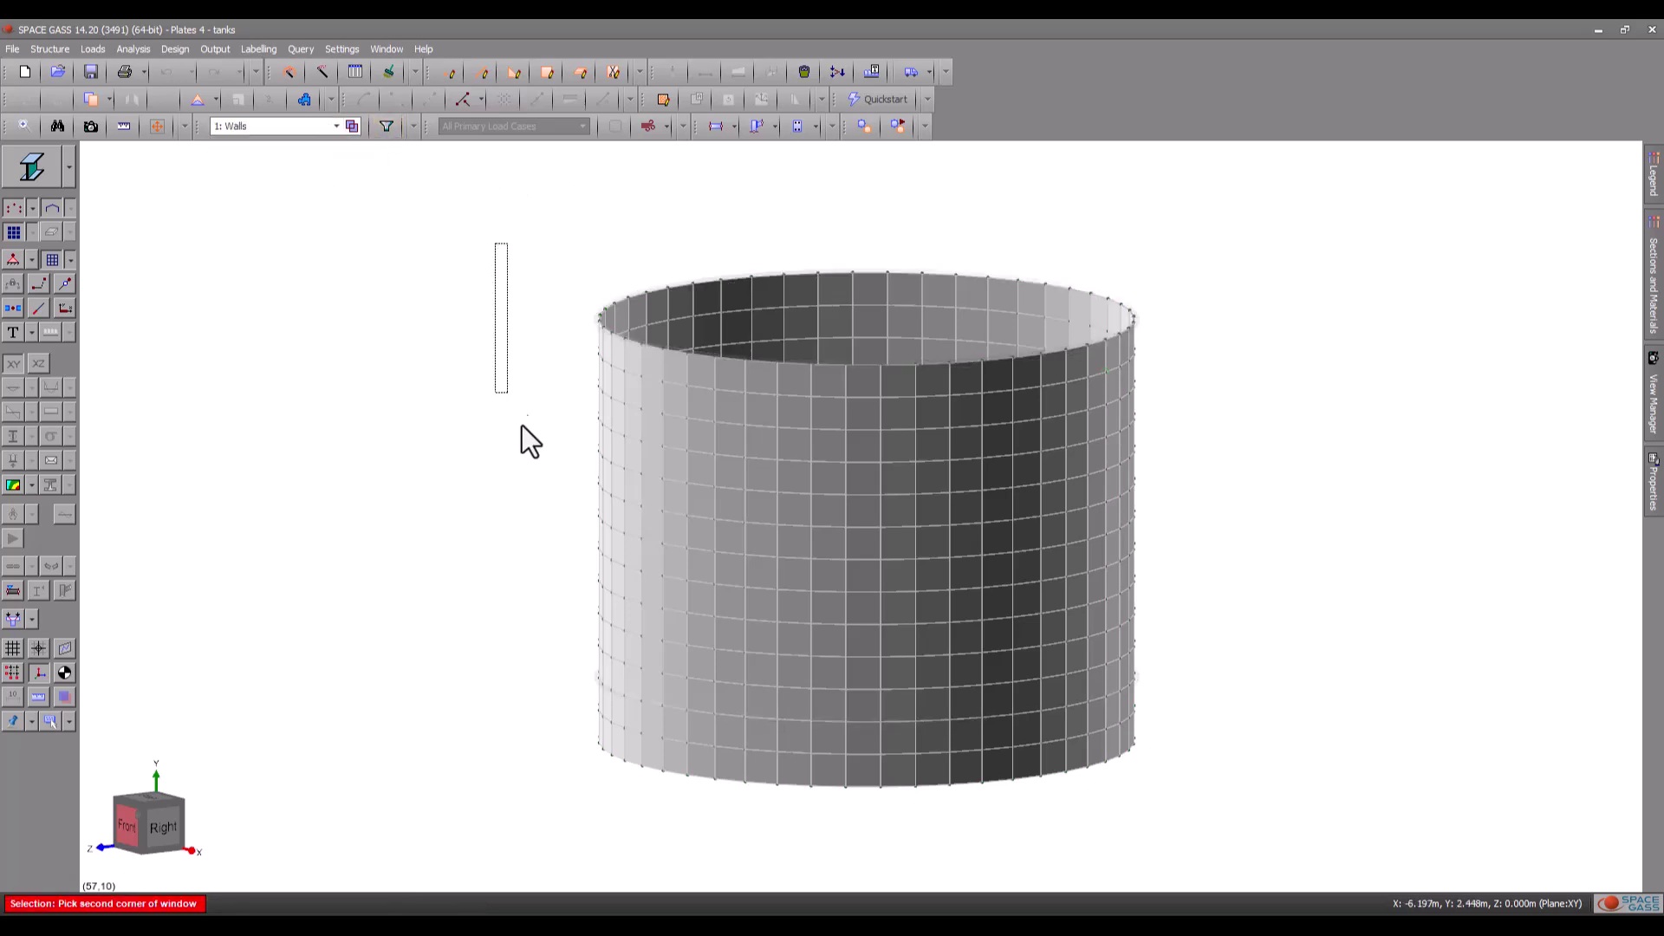
pyautogui.rightClick(1226, 810)
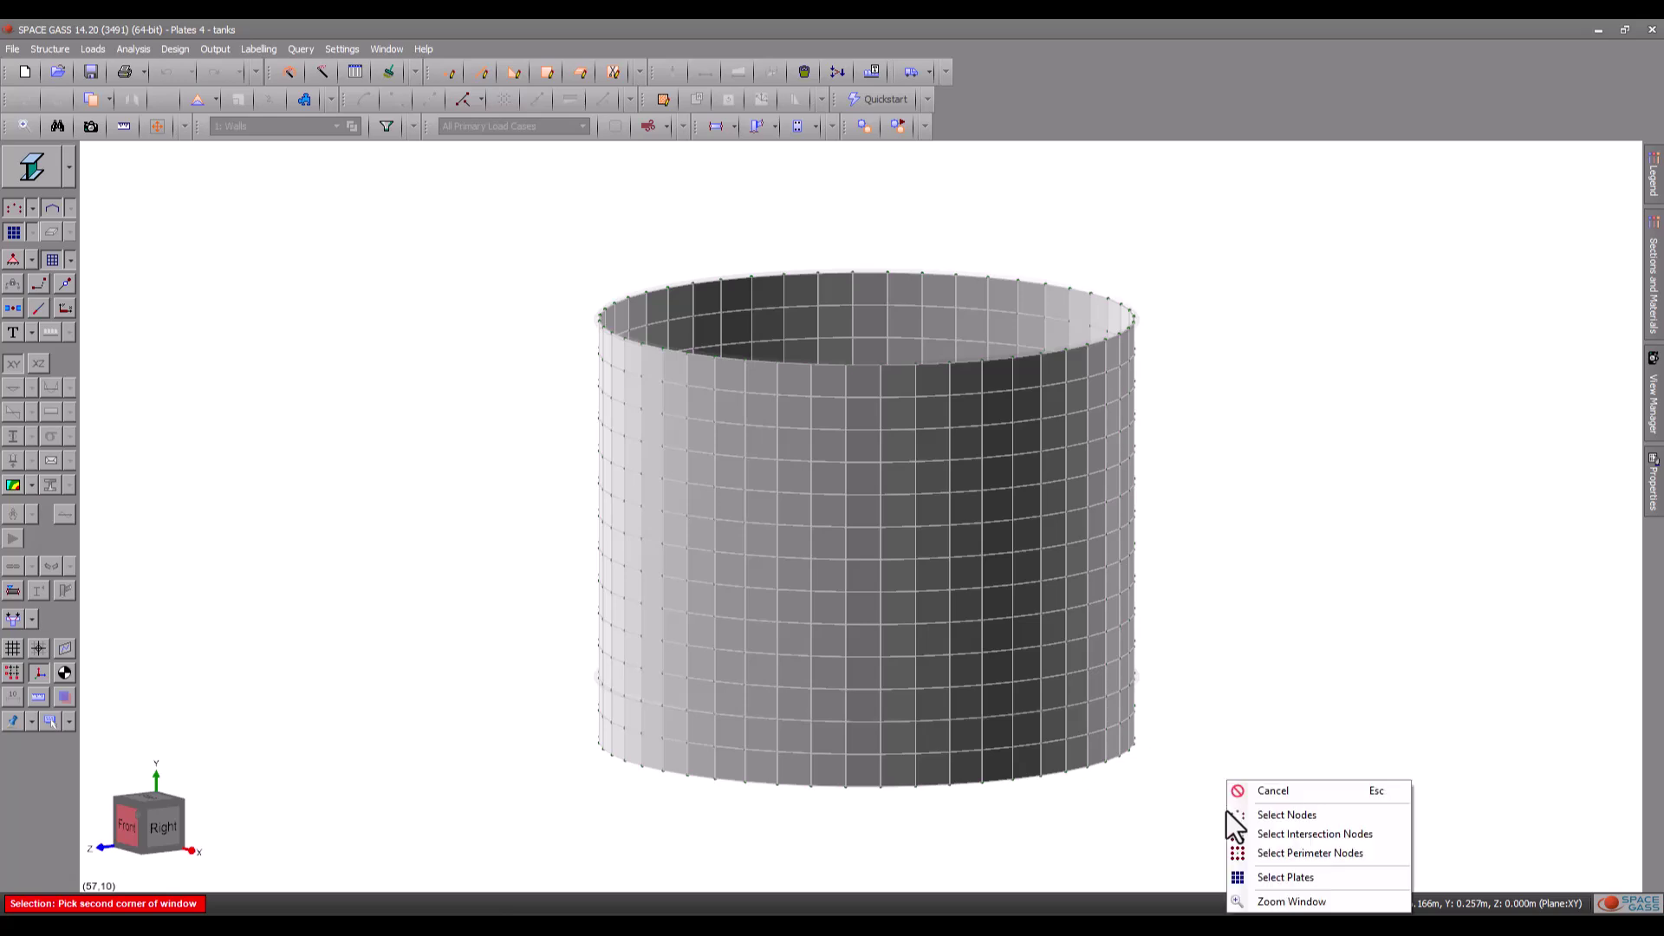
pyautogui.click(1256, 879)
pyautogui.rightClick(1097, 440)
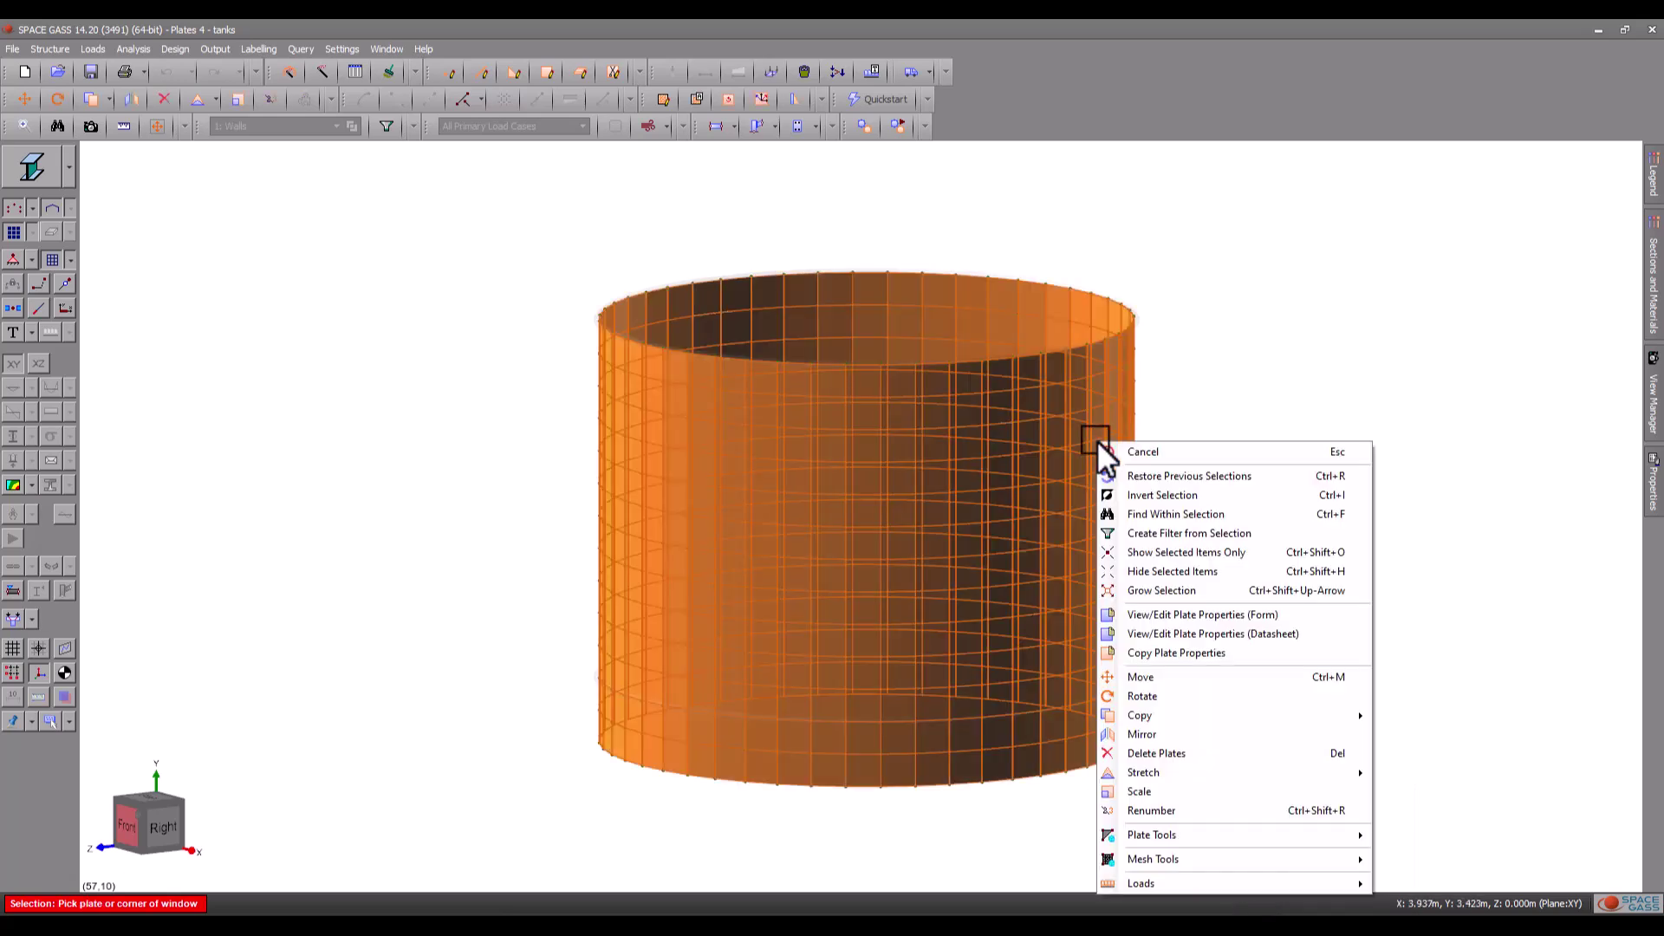
# Step: Start a varying pressure load with its axis from the wall's bottom node to its top node
pyautogui.moveTo(1271, 882)
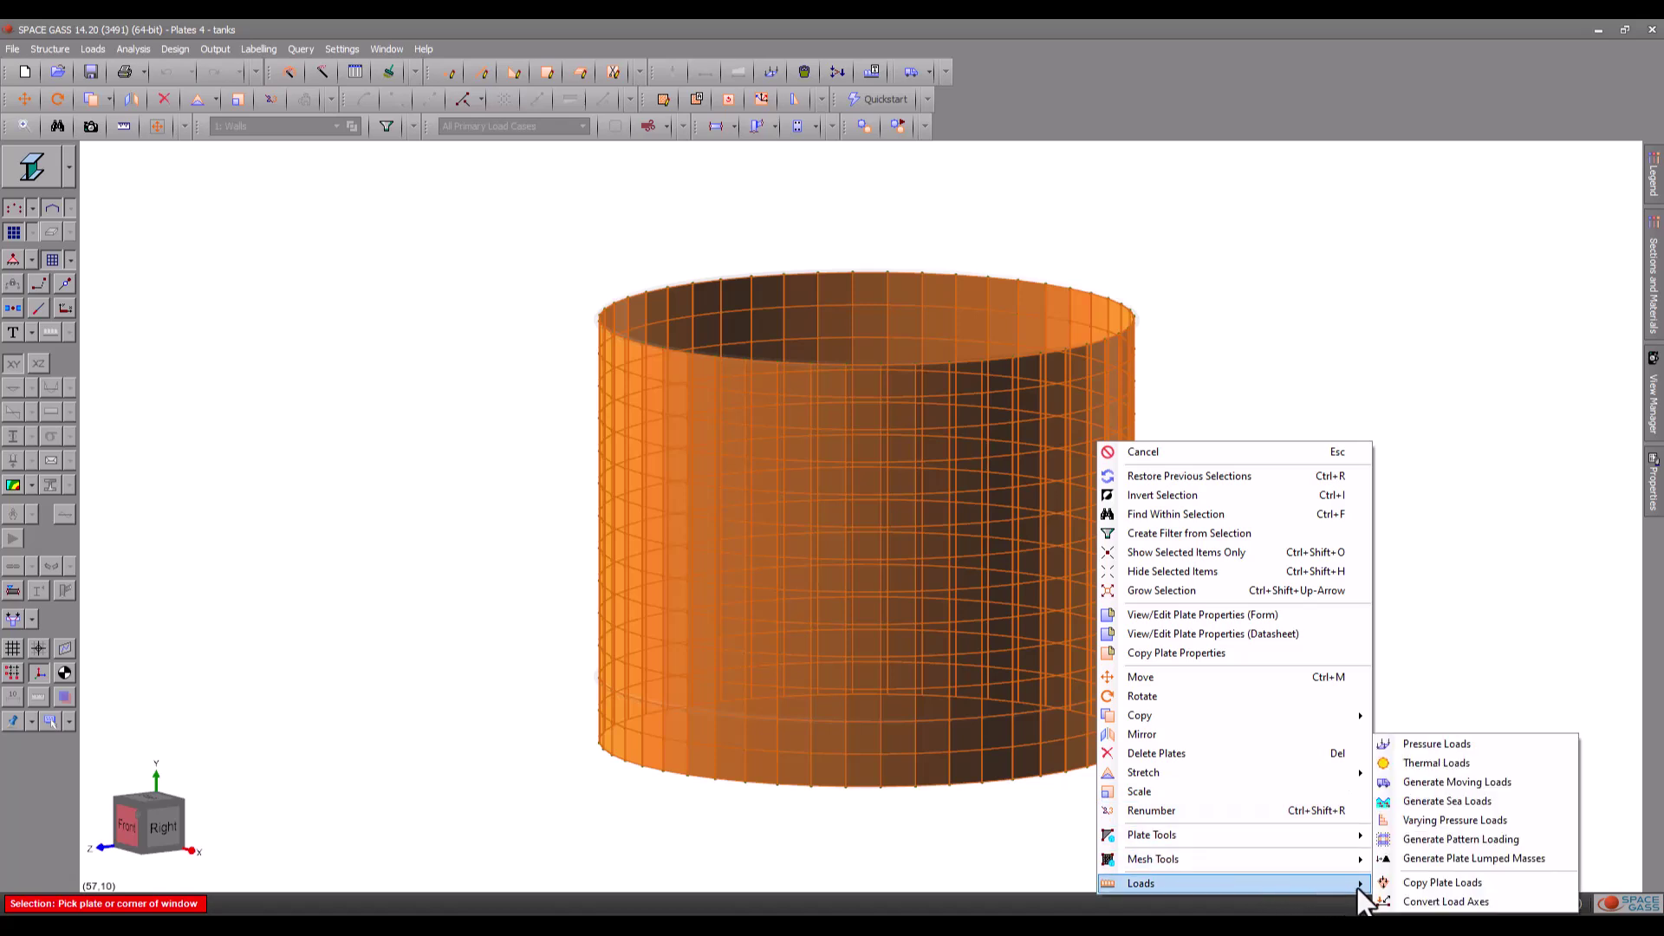
pyautogui.click(1409, 824)
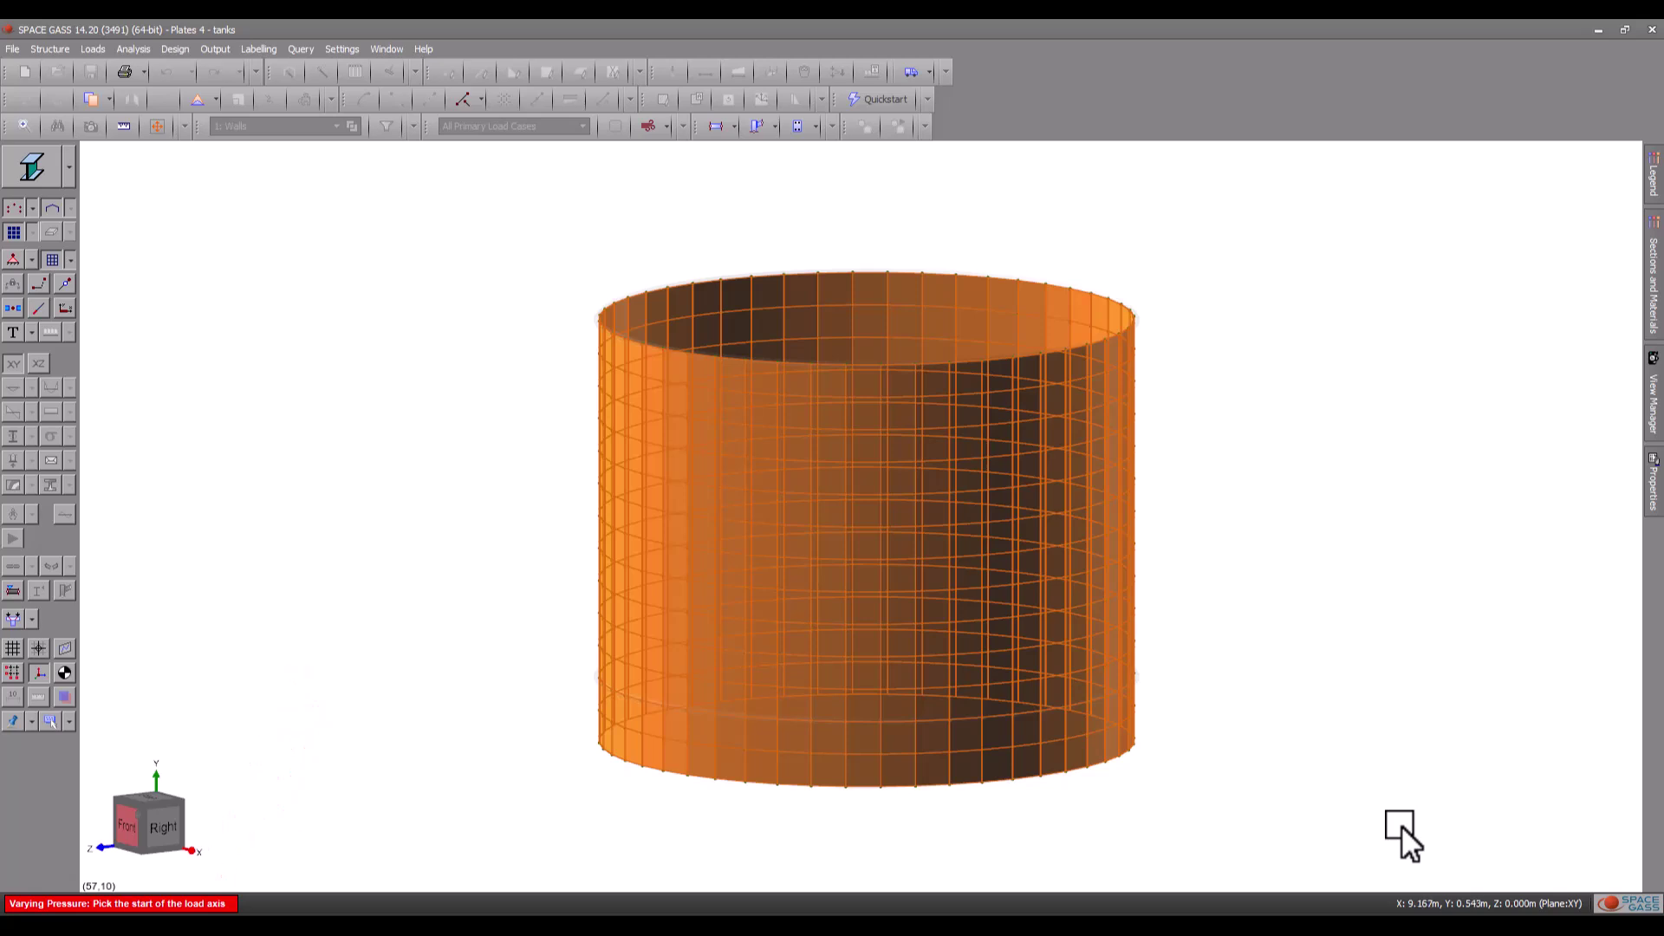
pyautogui.click(951, 784)
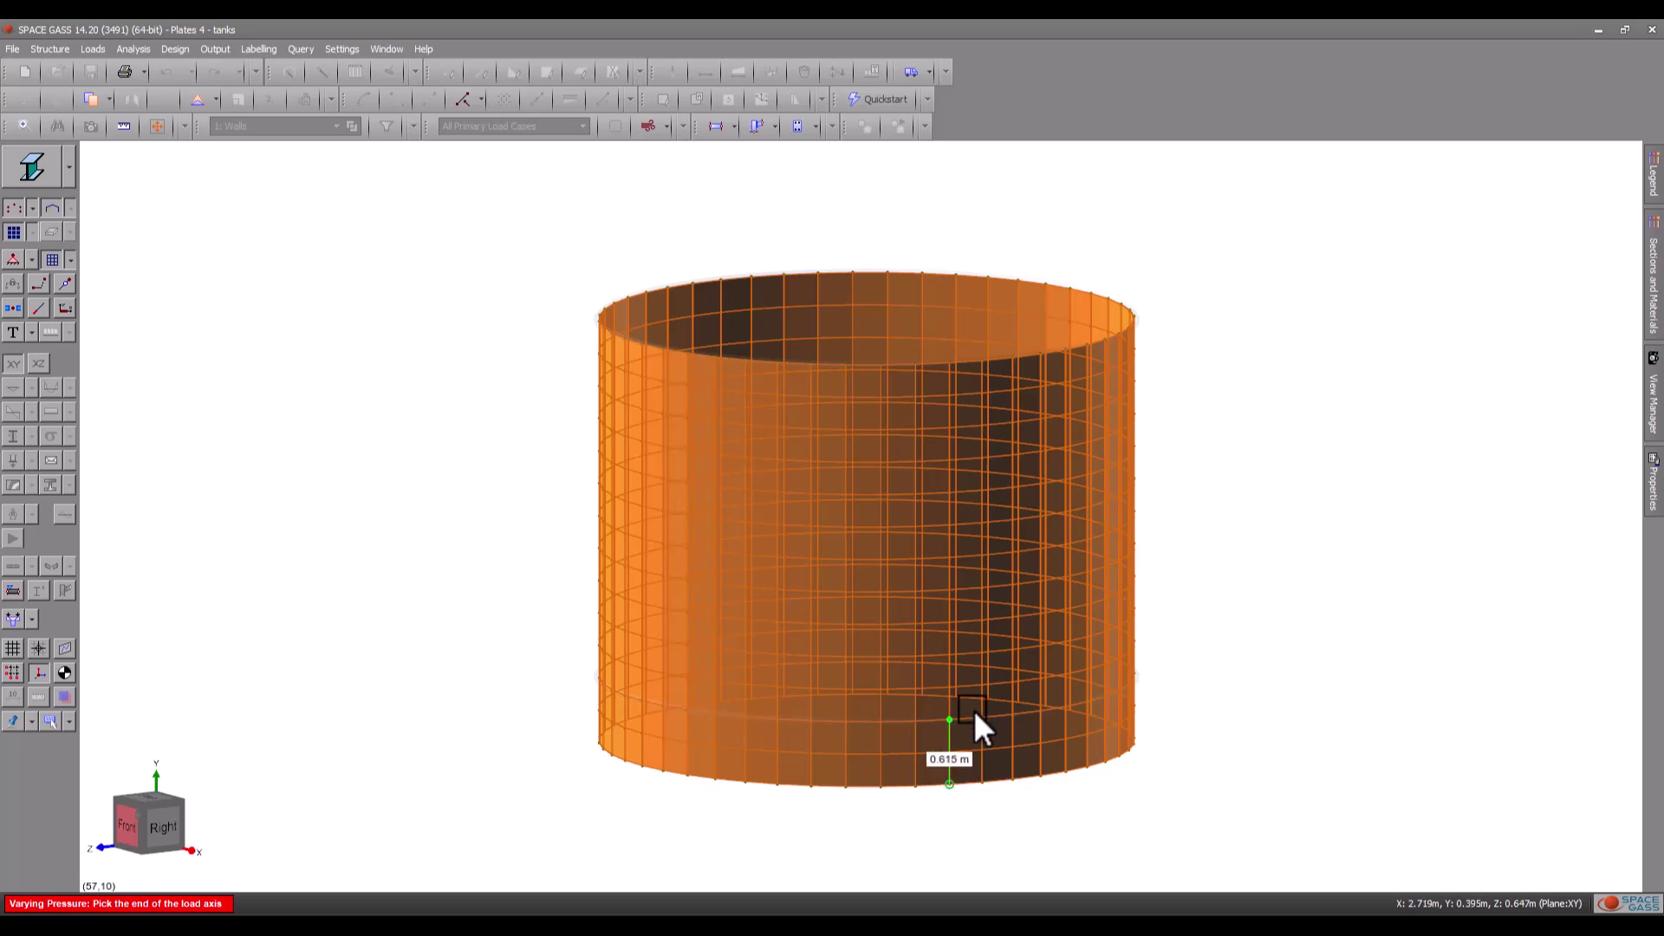
pyautogui.click(949, 366)
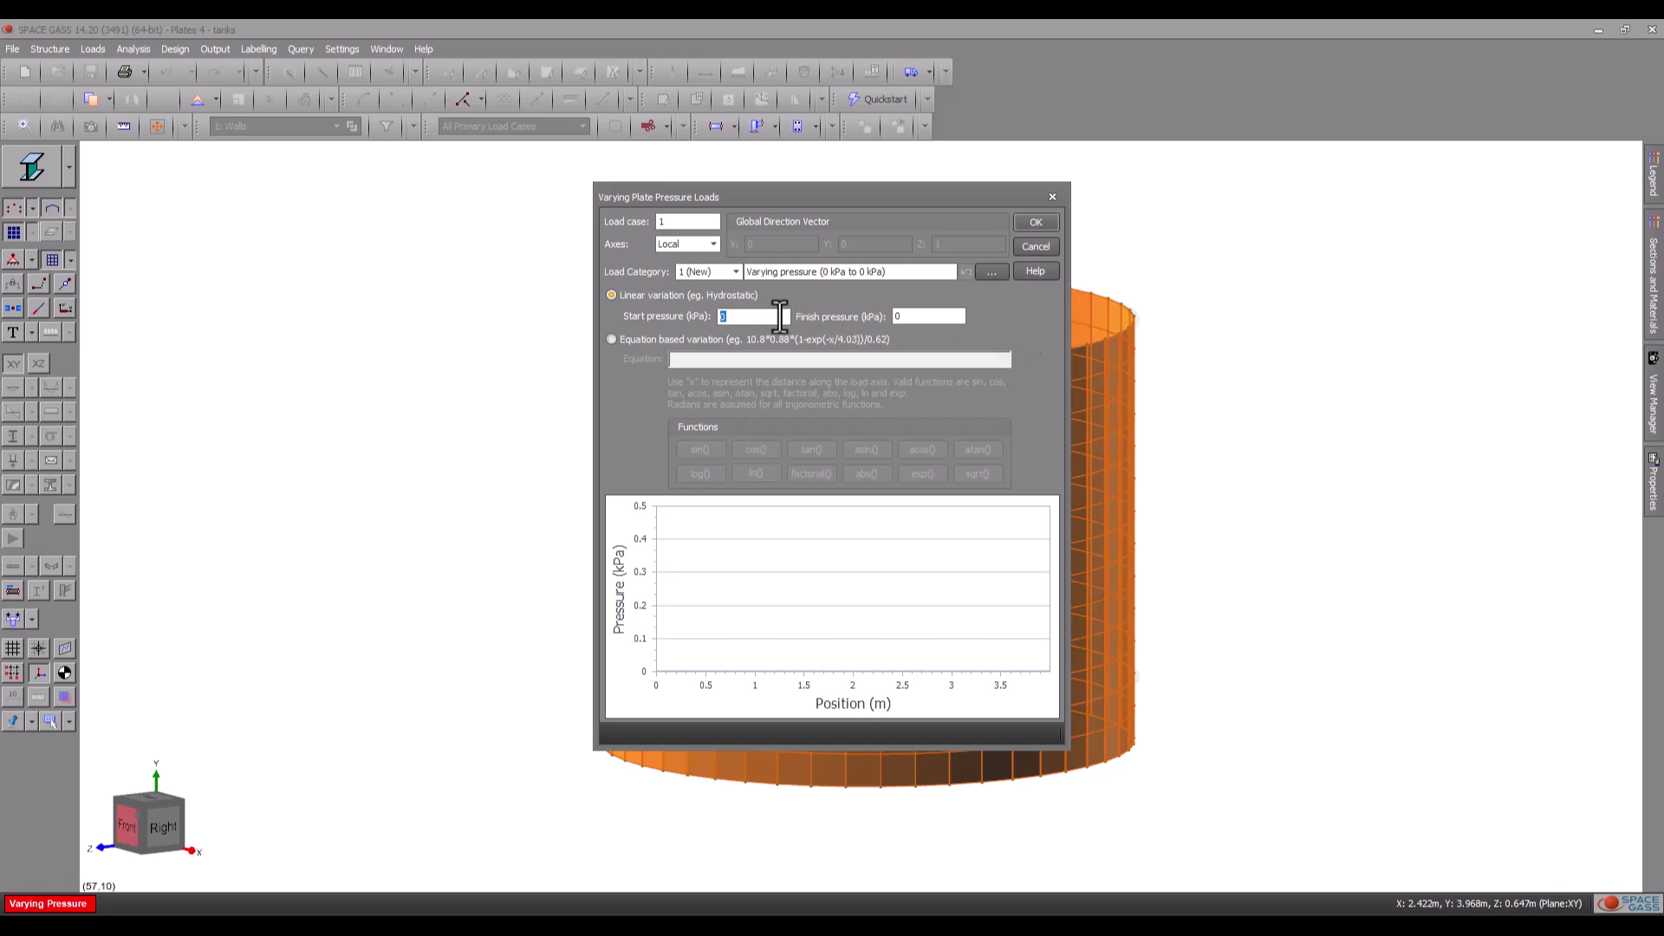
# Step: Vary the pressure from 39.2 kPa at the start to 0 kPa at the finish, in local axes
pyautogui.write('39.2')
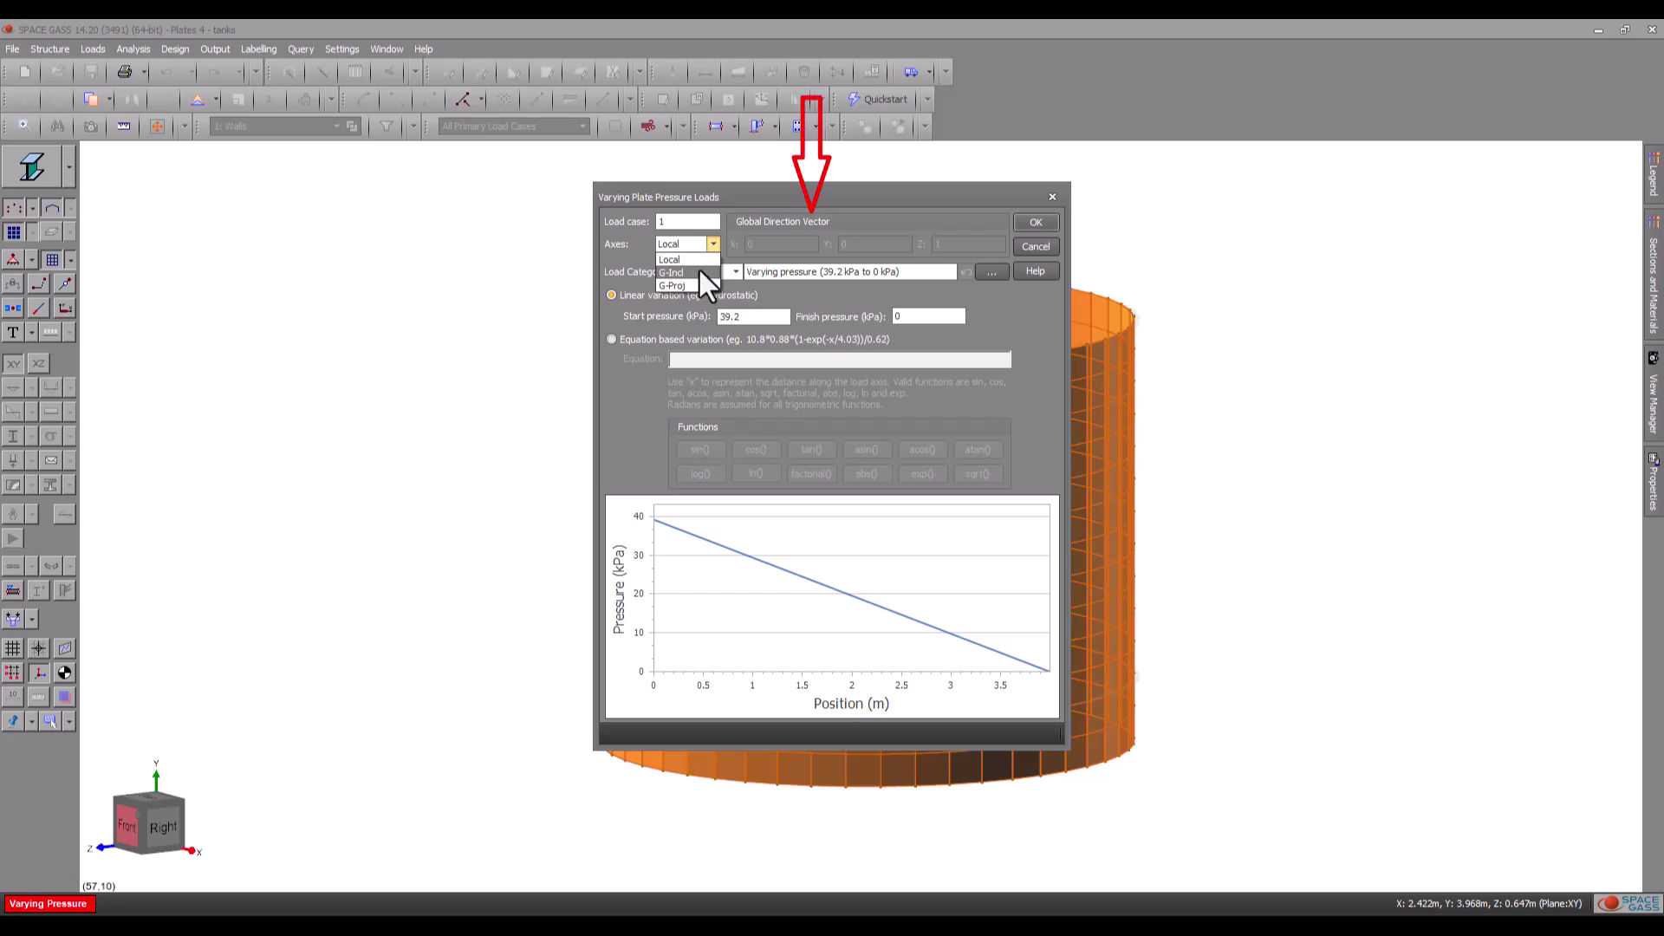
pyautogui.click(718, 248)
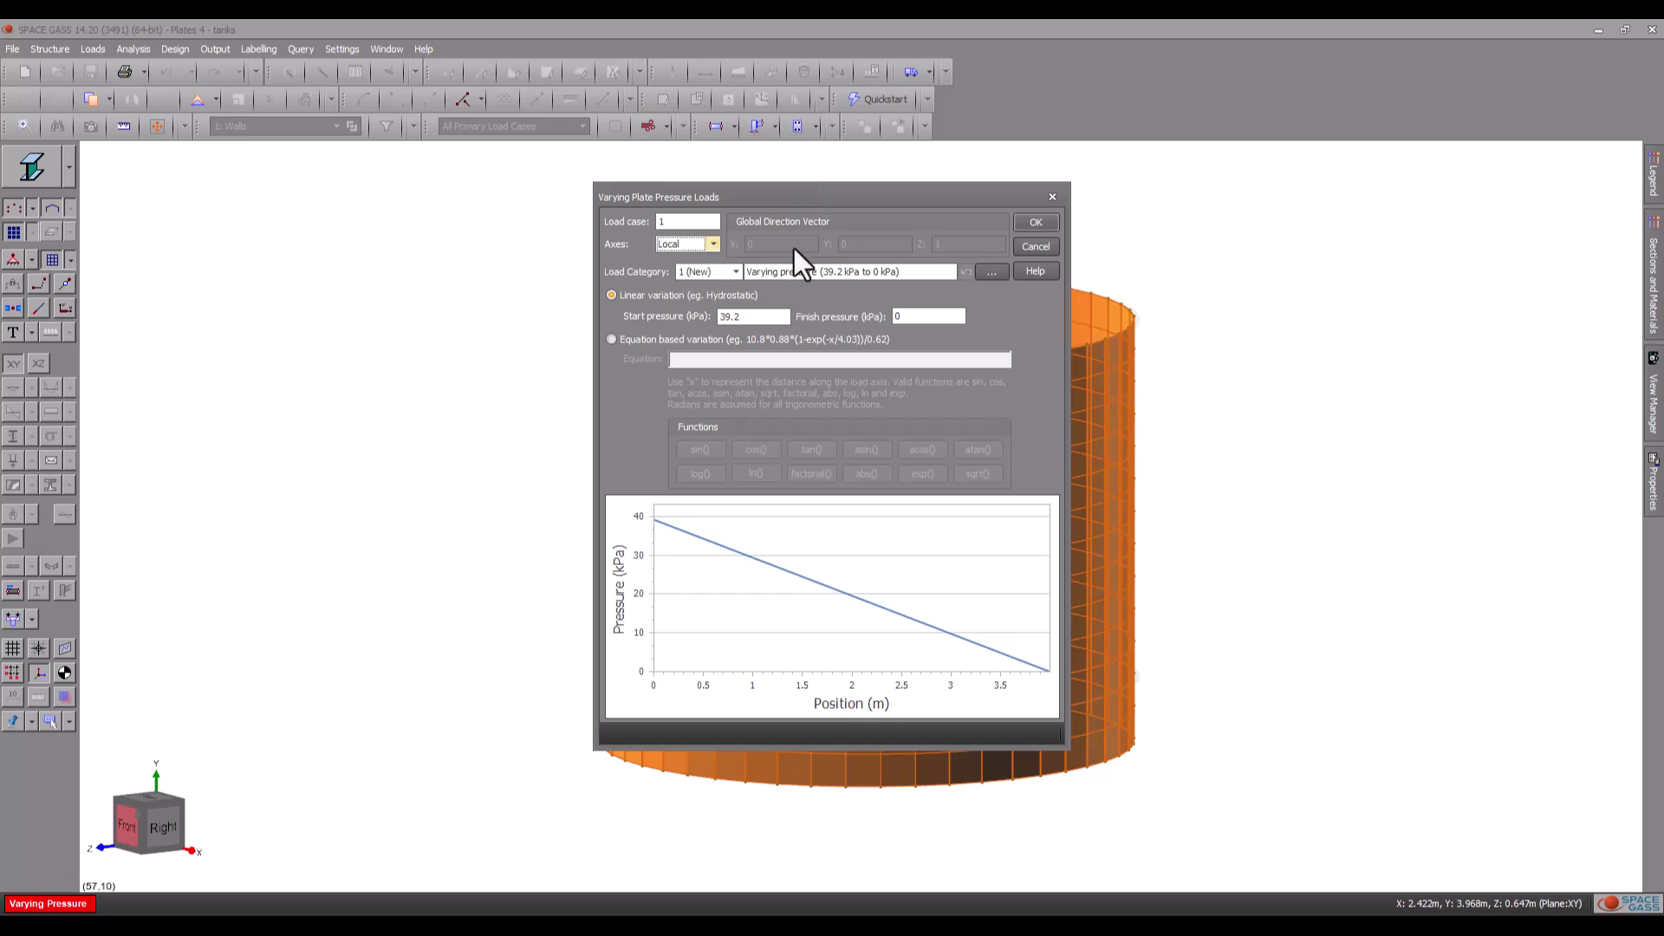
pyautogui.click(1026, 220)
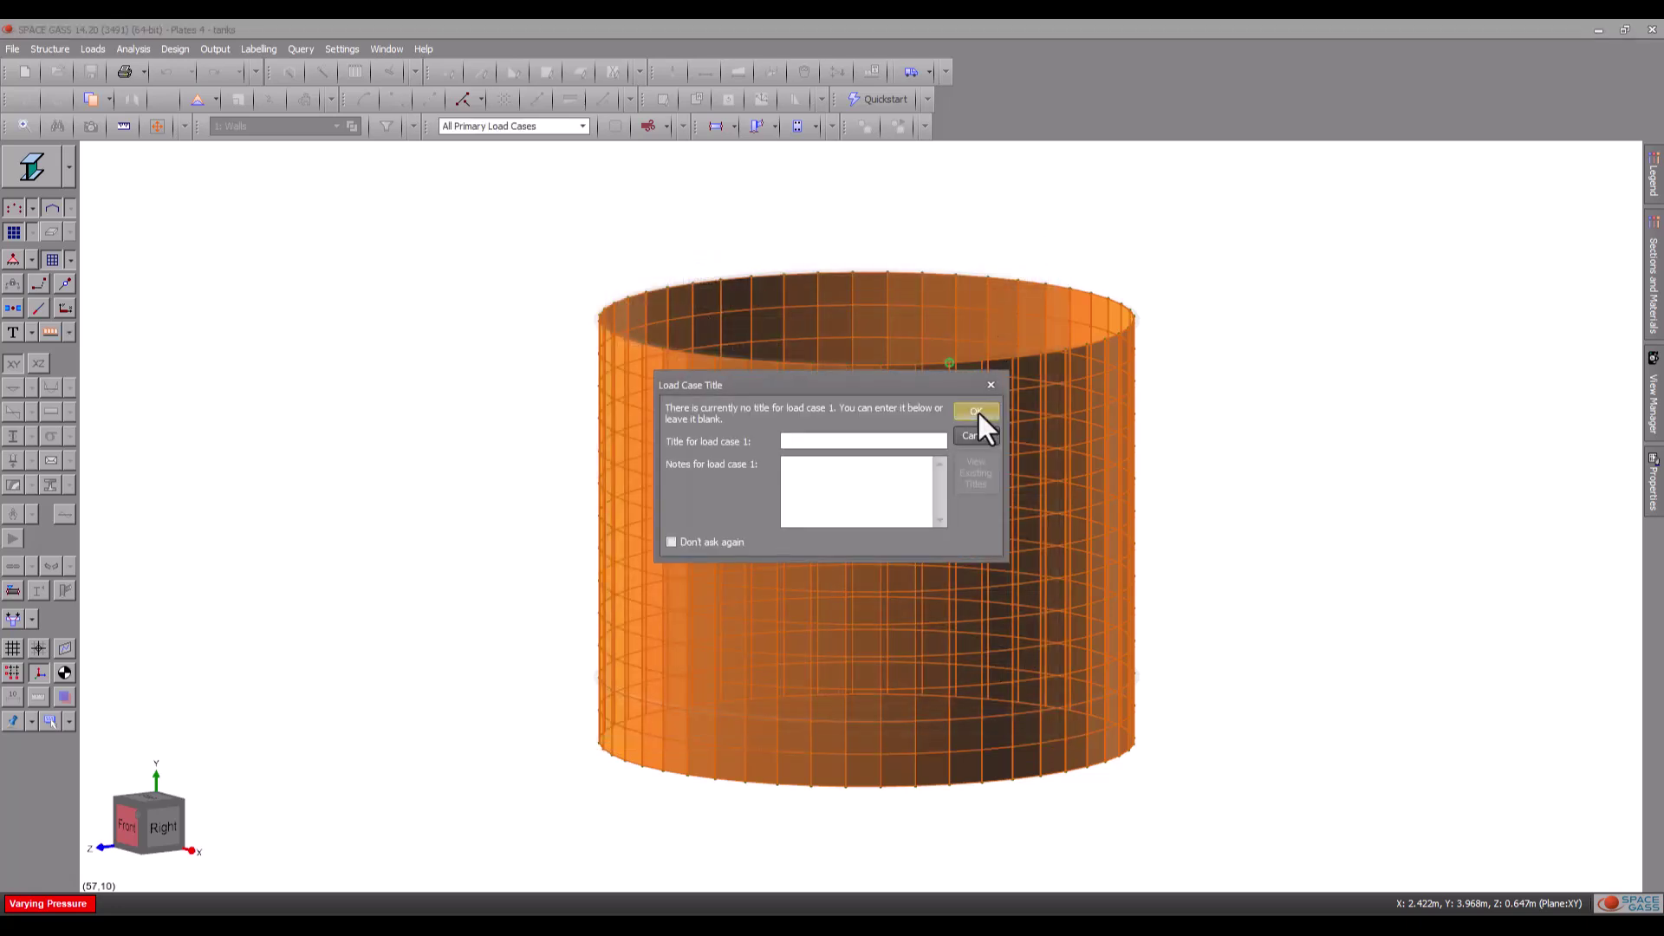
# Step: Accept load case 1 with no title and look down at the inner wall pressure
pyautogui.click(975, 411)
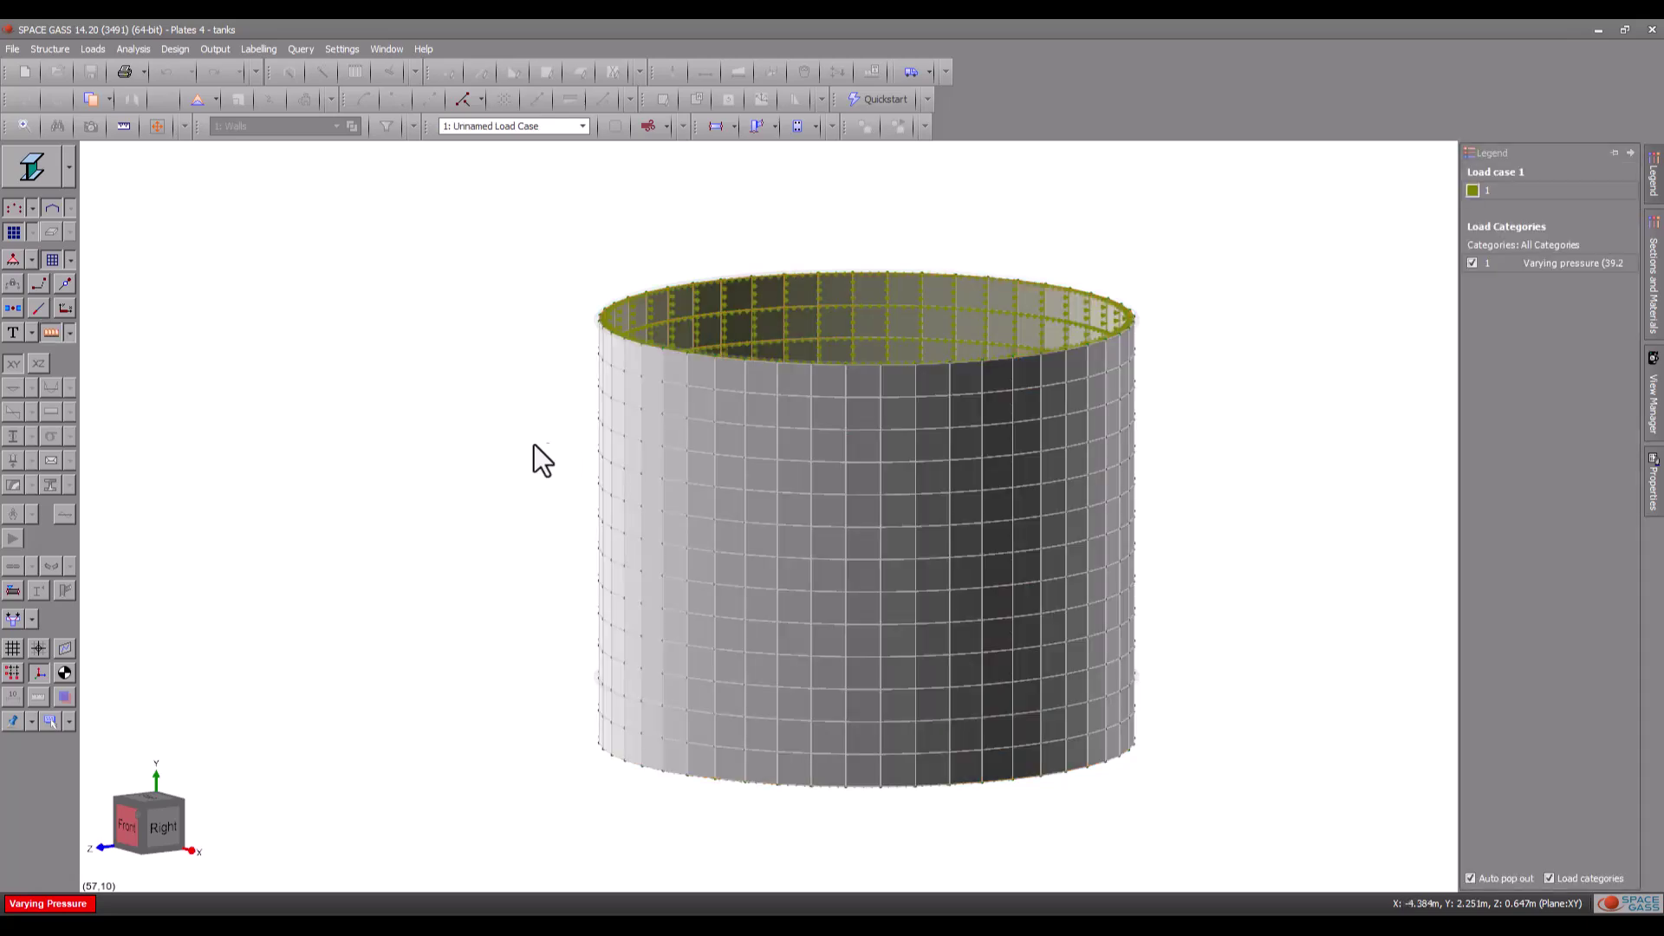
pyautogui.moveTo(451, 432); pyautogui.dragTo(446, 472, button='middle')
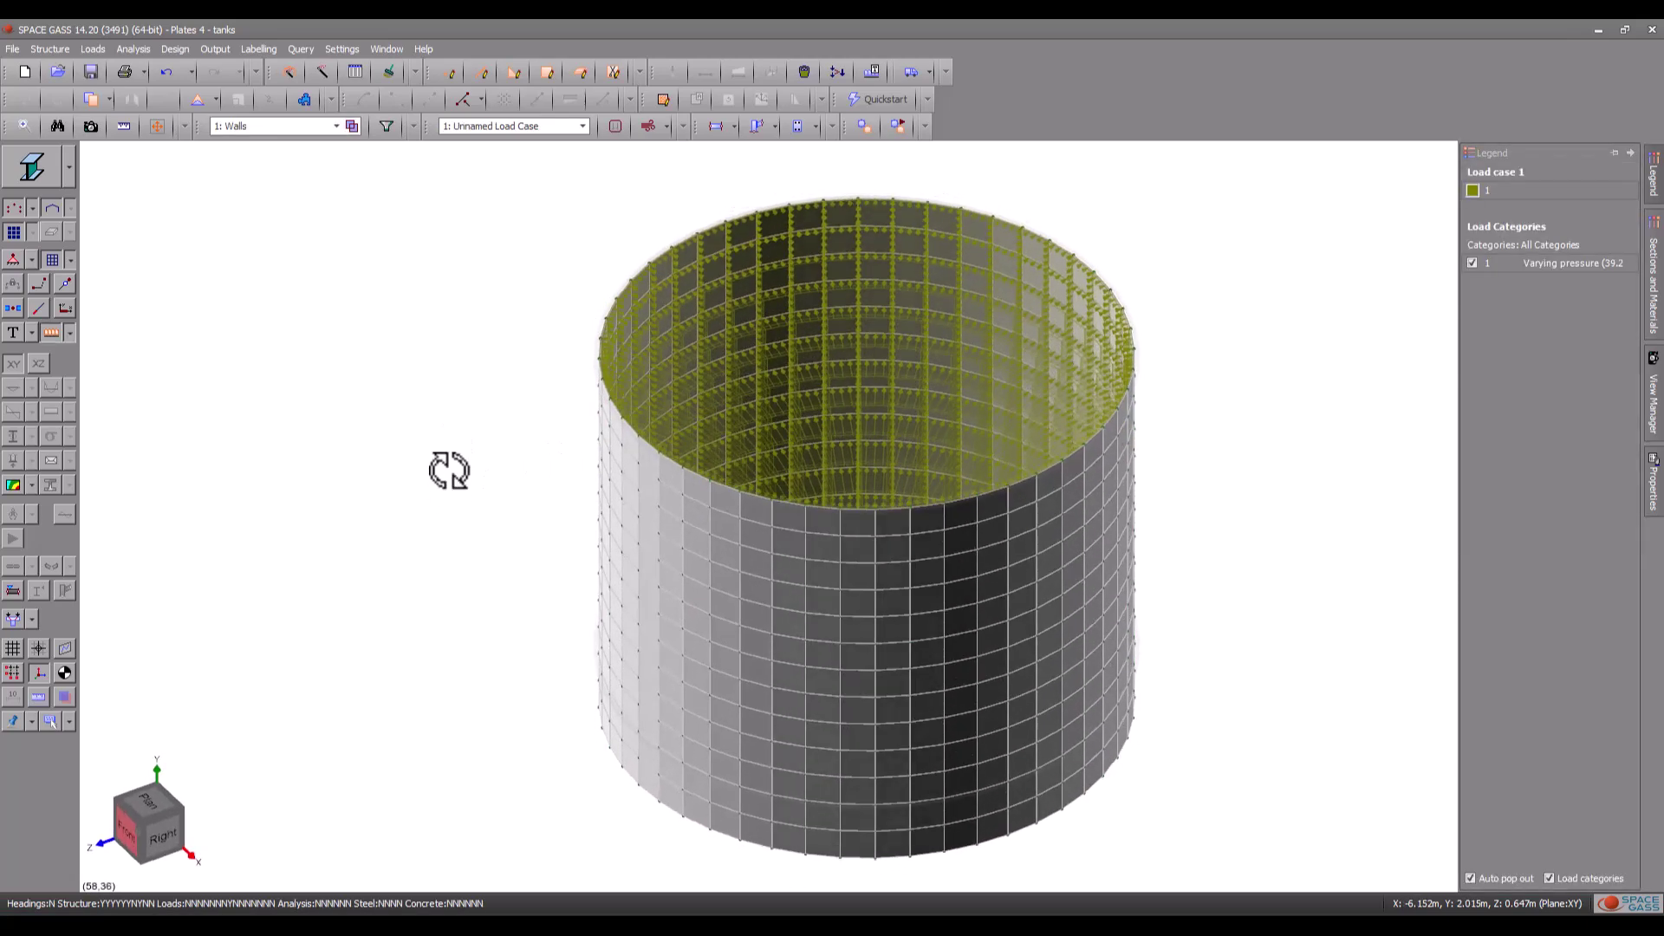
# Step: From plan view, make filter 3 from one vertical strip of wall plates and view it frontally
pyautogui.click(148, 799)
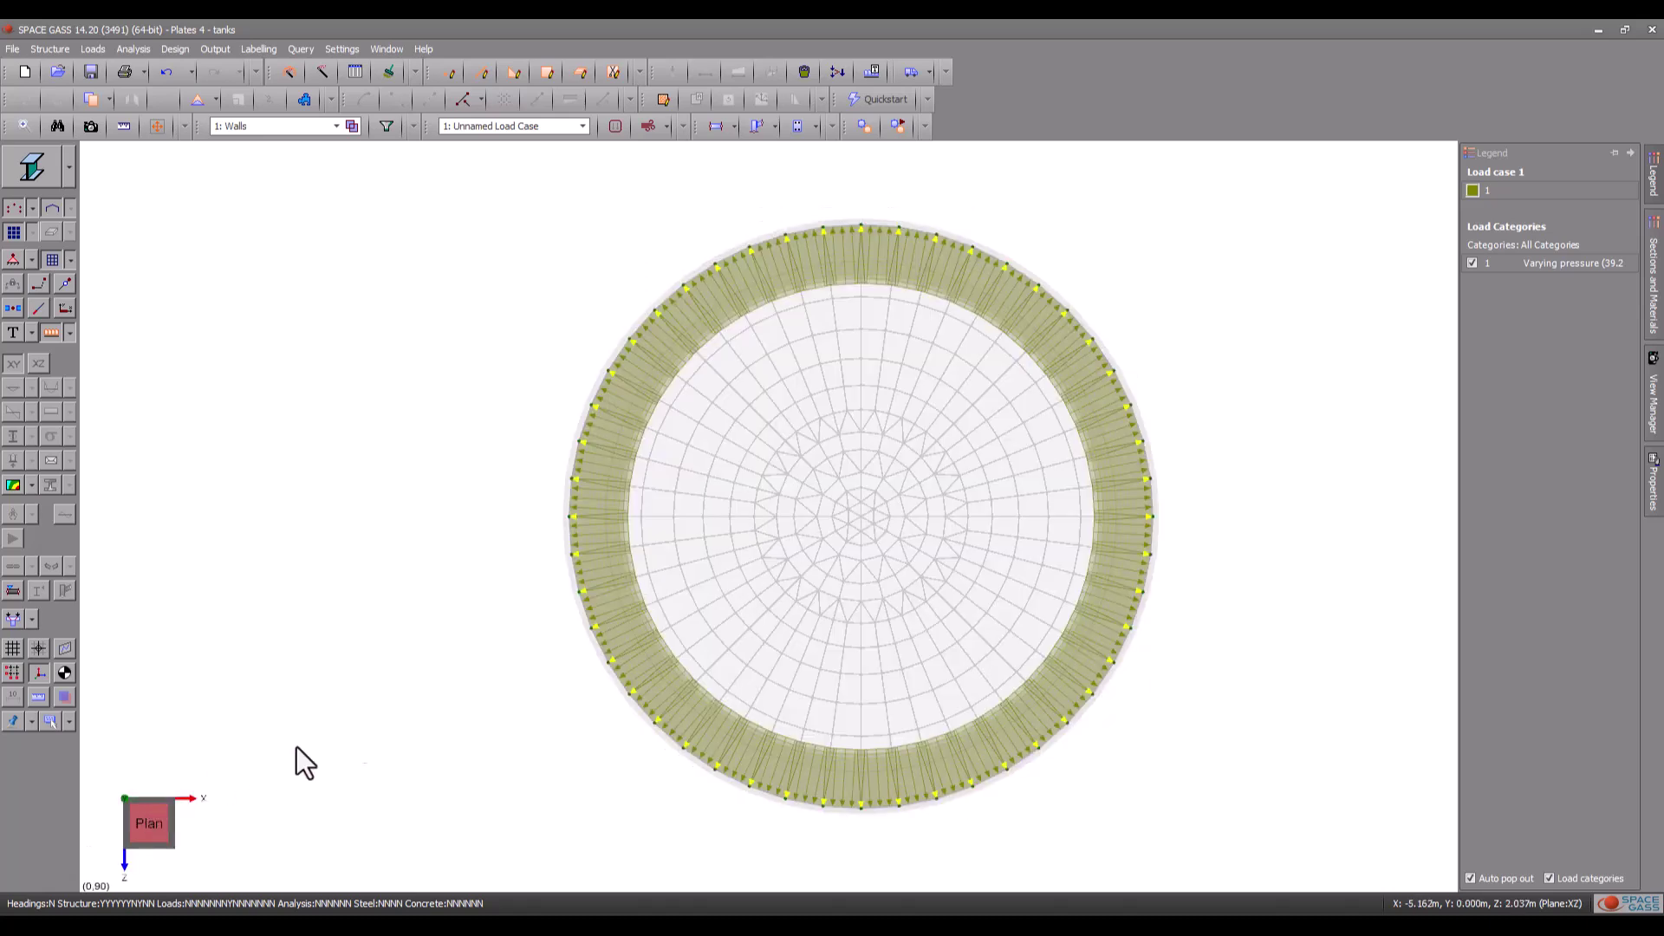
pyautogui.click(550, 539)
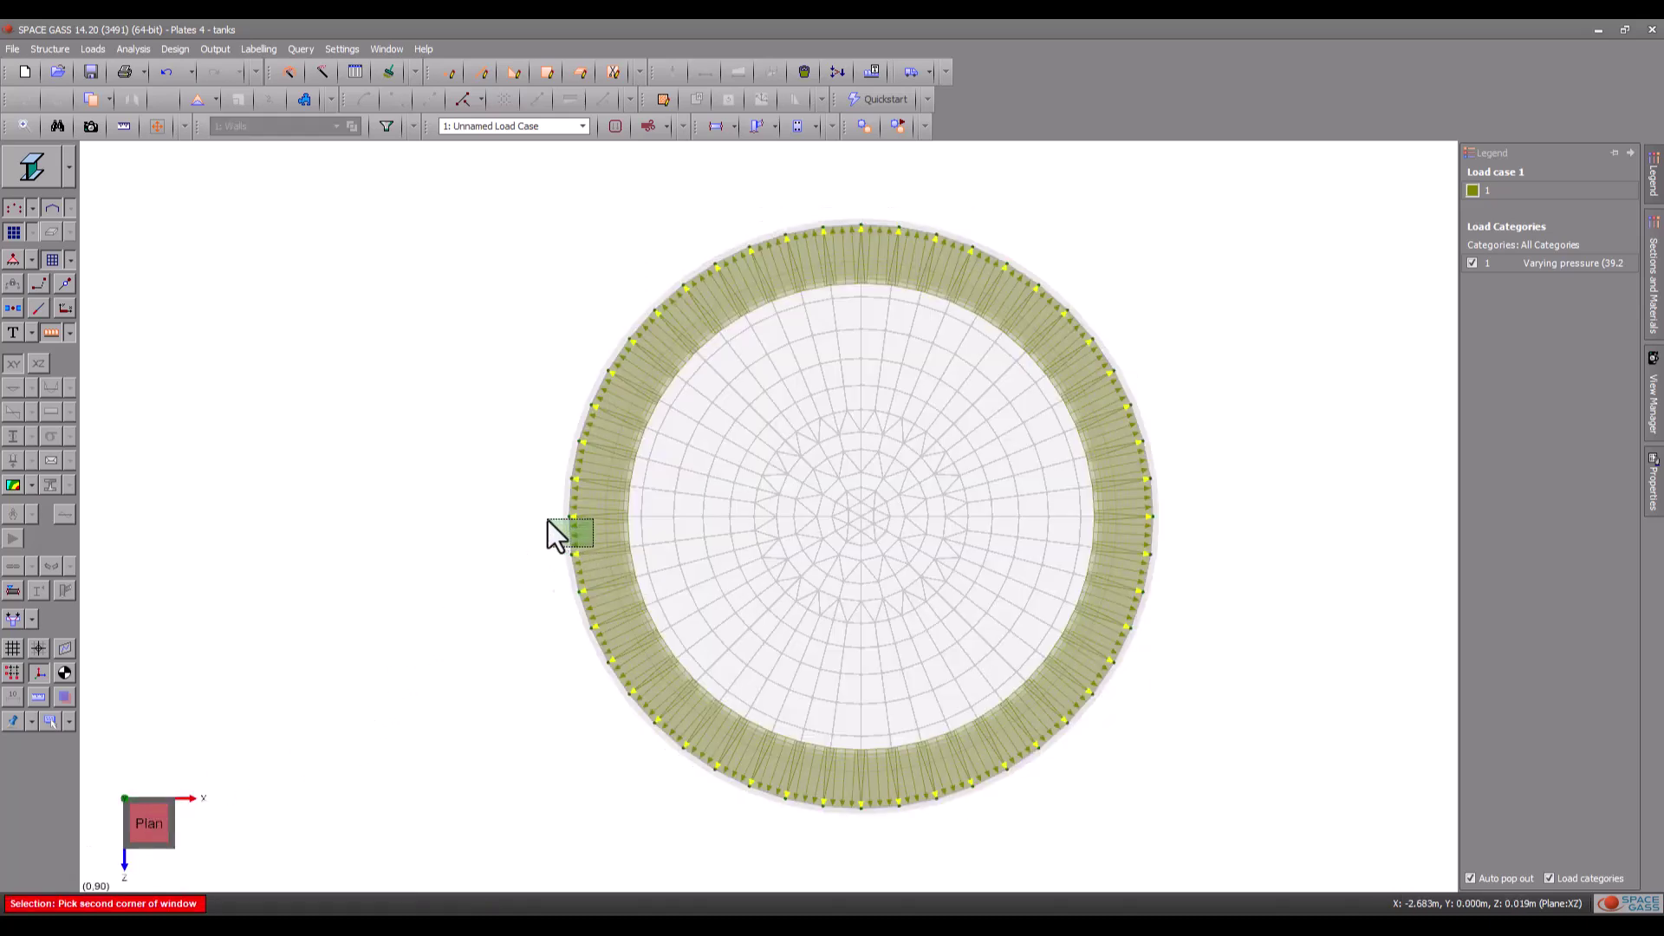
pyautogui.rightClick(547, 520)
pyautogui.click(564, 551)
pyautogui.rightClick(568, 542)
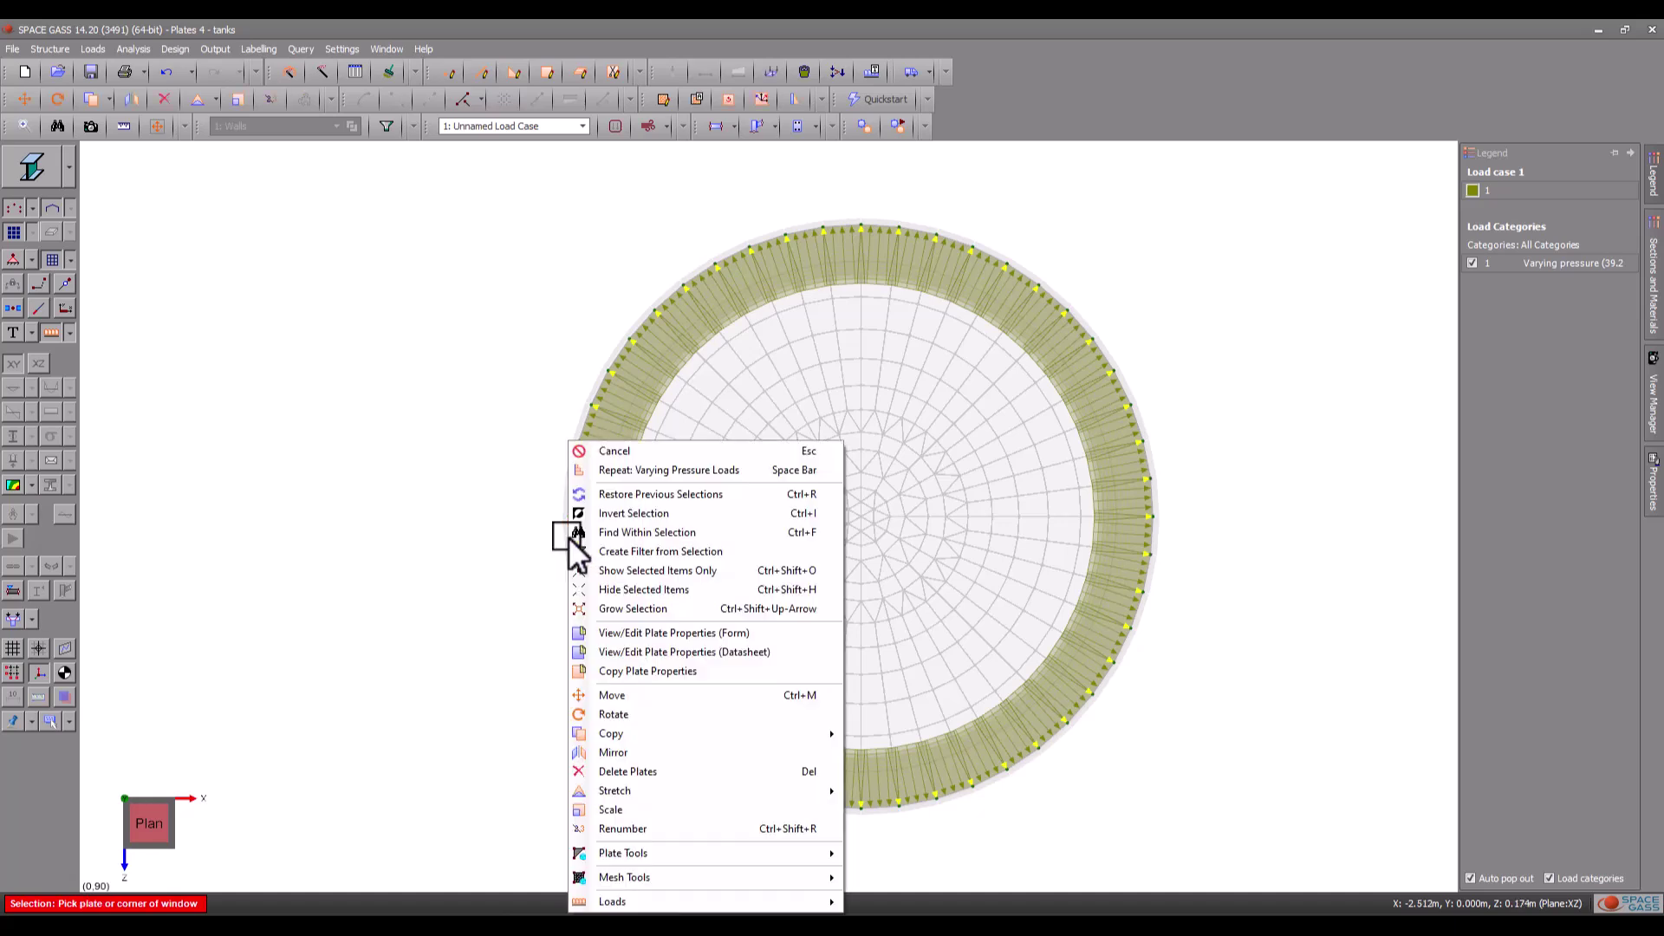
pyautogui.click(589, 556)
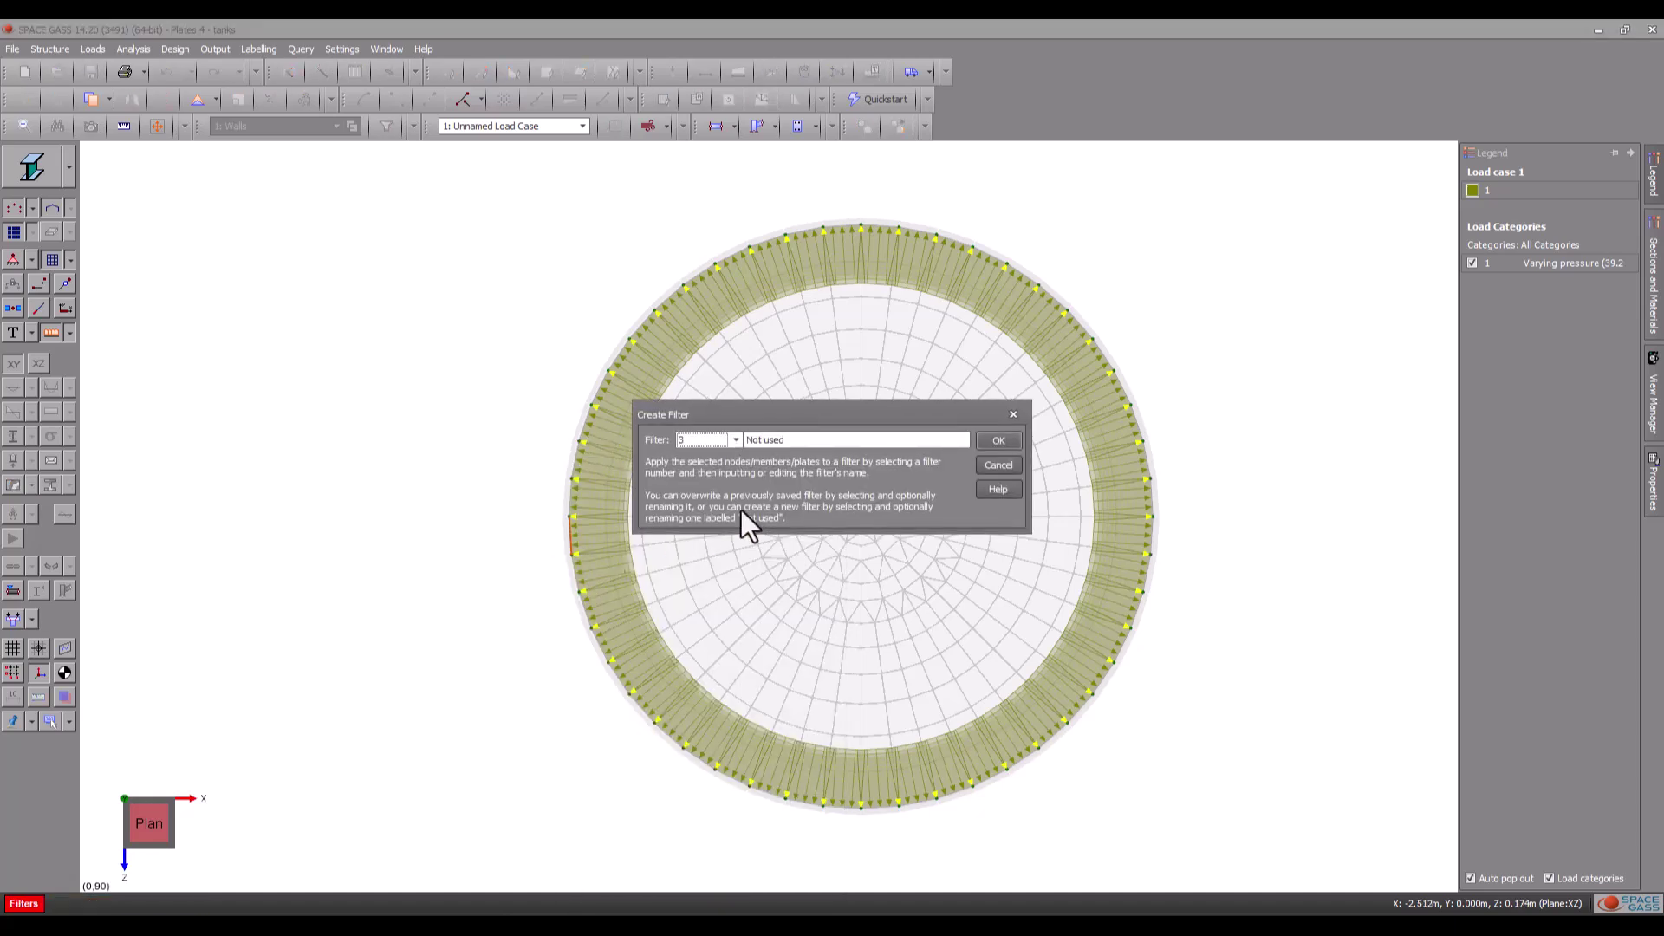
pyautogui.click(990, 439)
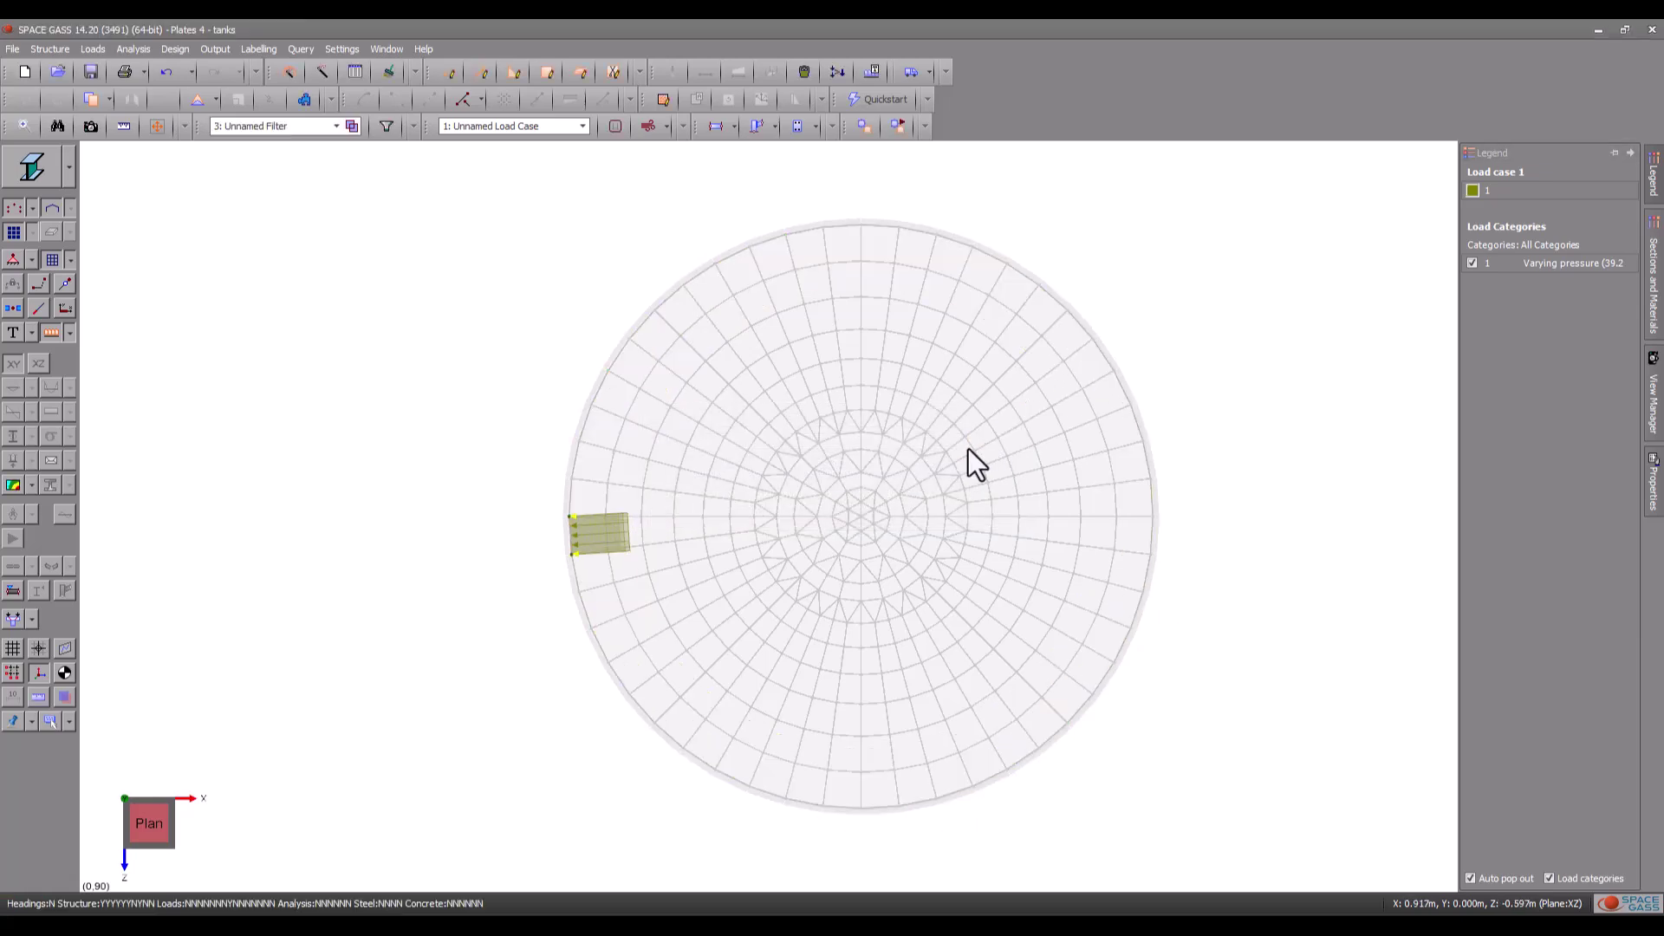
pyautogui.moveTo(480, 728); pyautogui.dragTo(468, 602, button='middle')
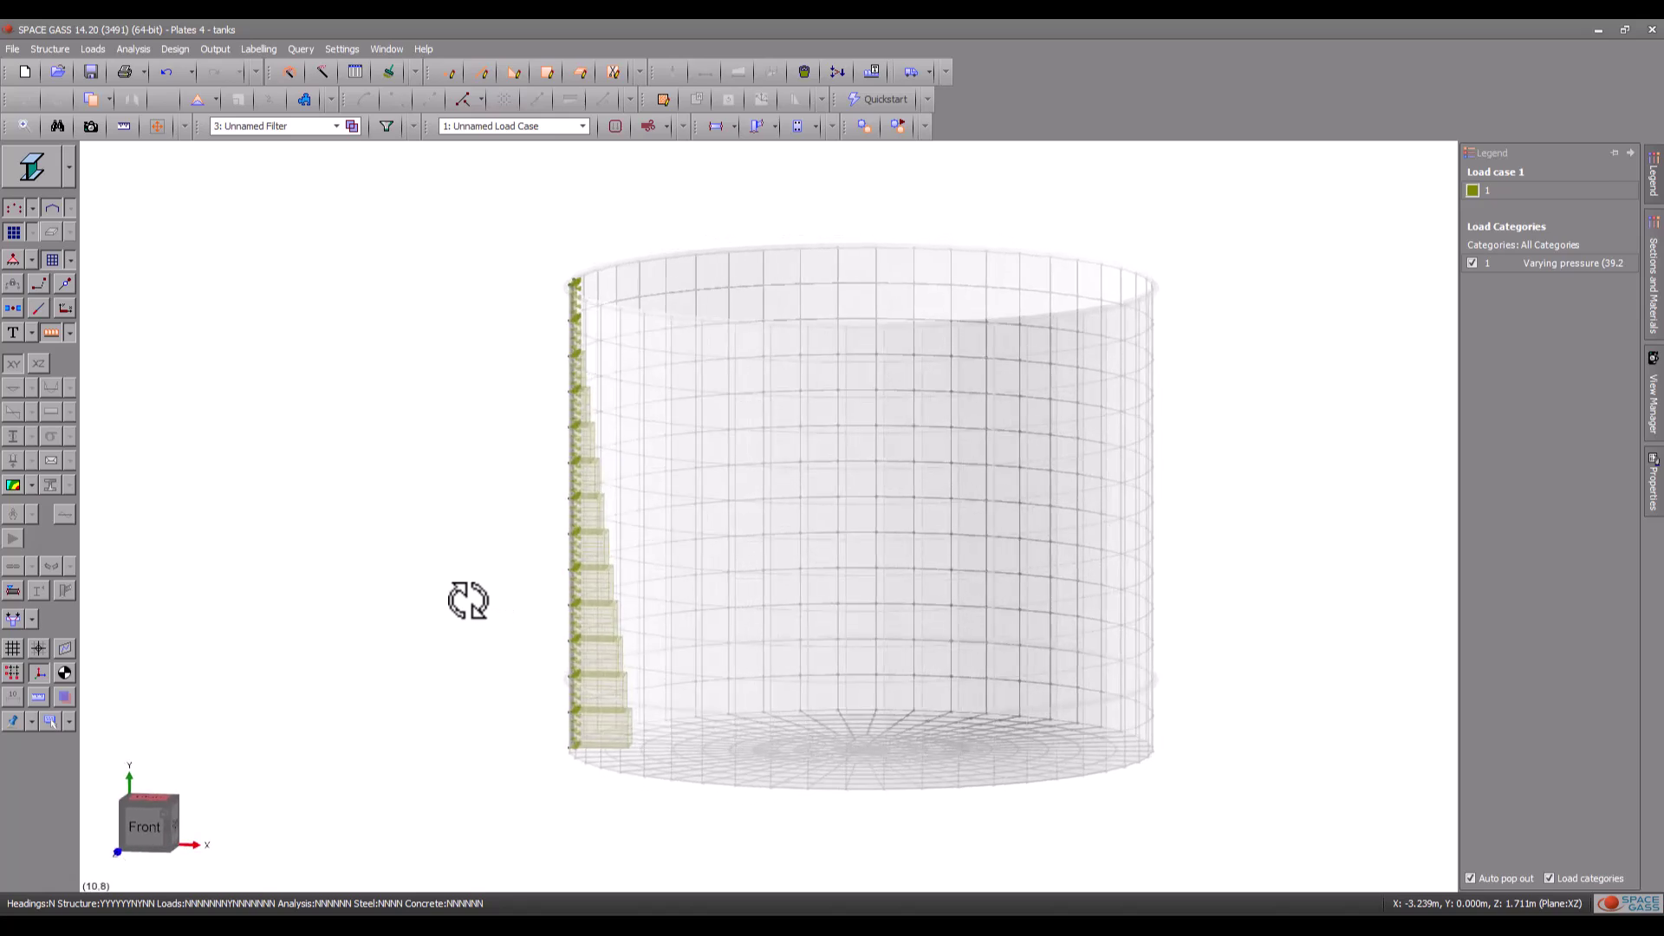
# Step: Filter the display to the Base and select all the base plates
pyautogui.click(326, 124)
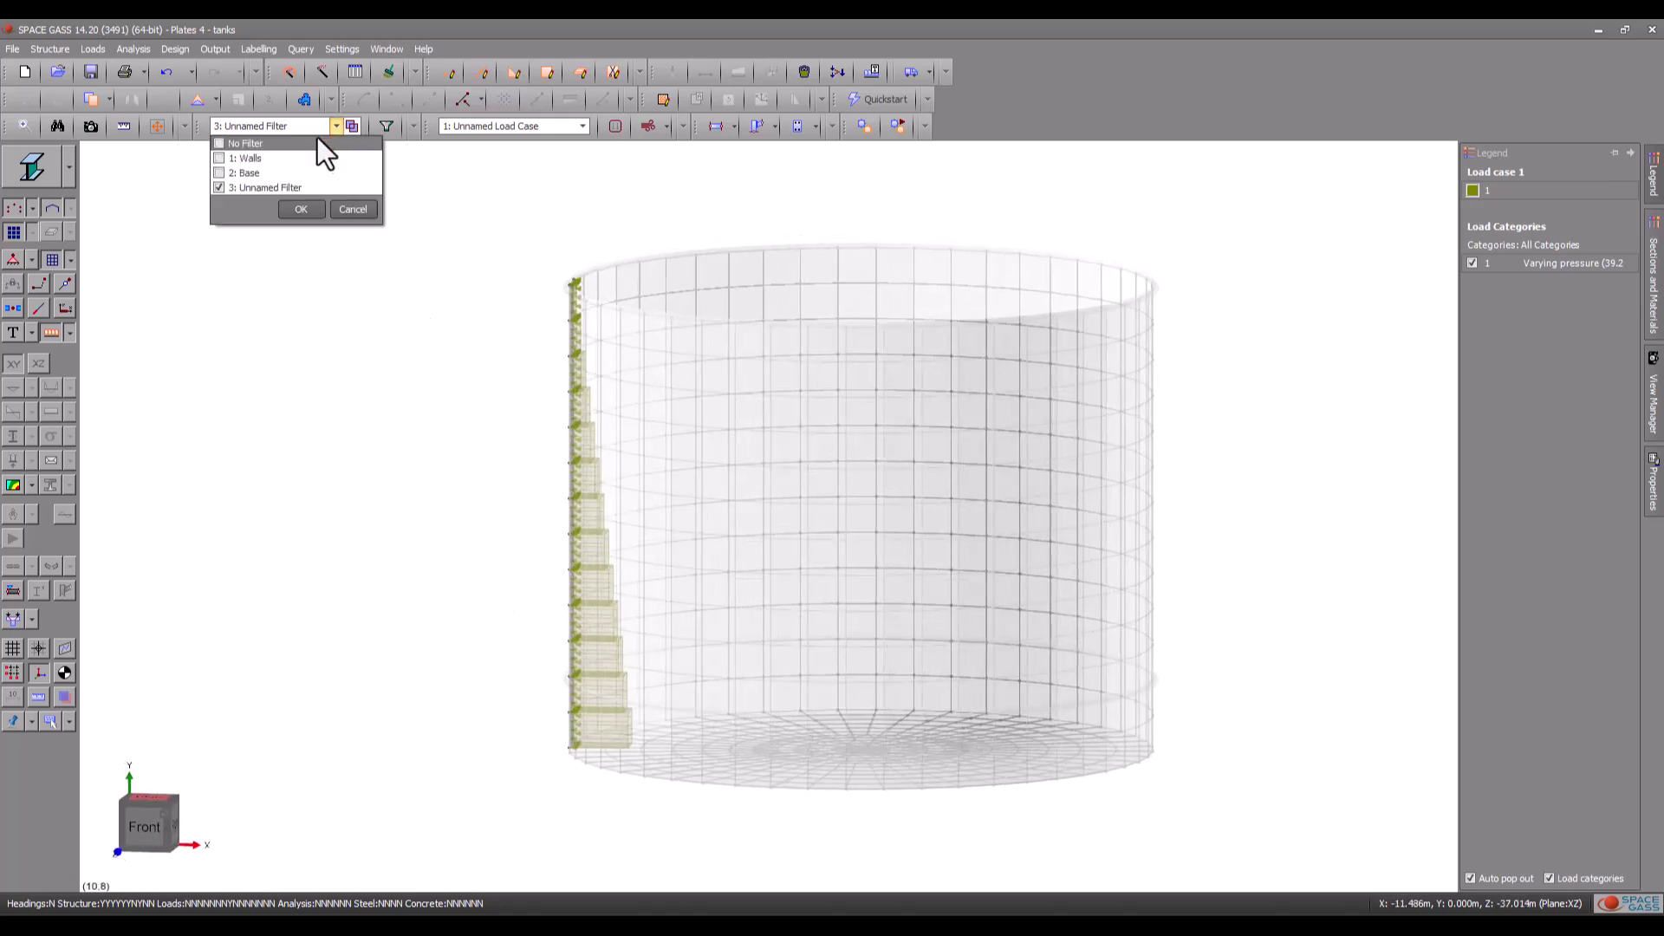
pyautogui.click(310, 173)
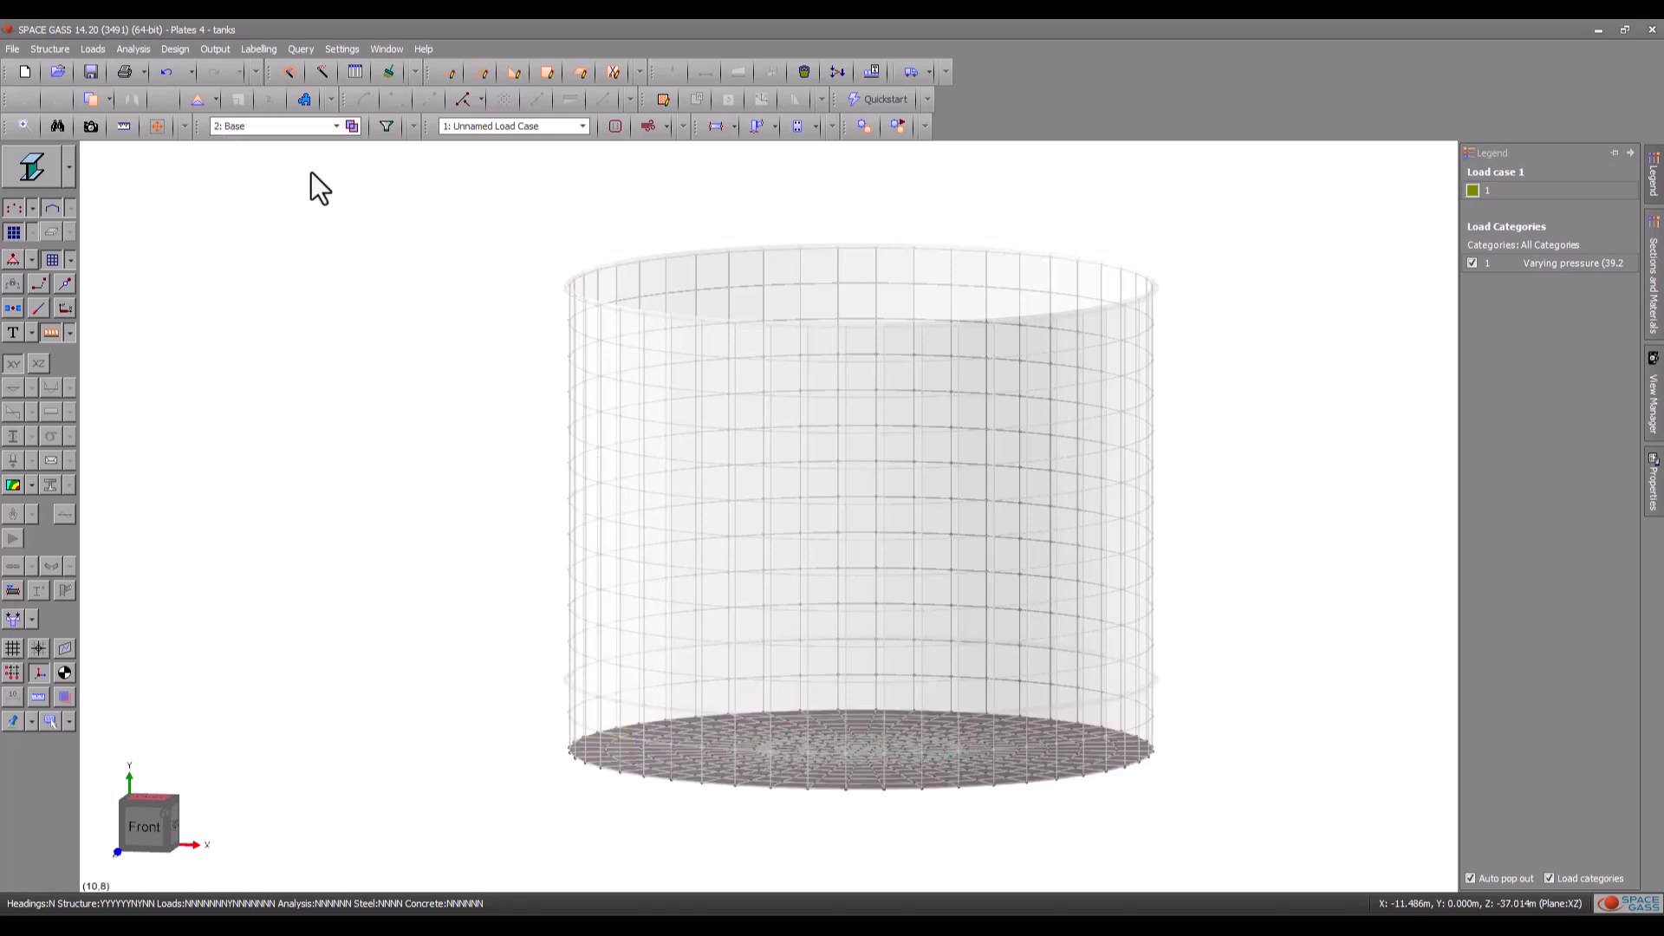
pyautogui.click(411, 525)
pyautogui.rightClick(1231, 826)
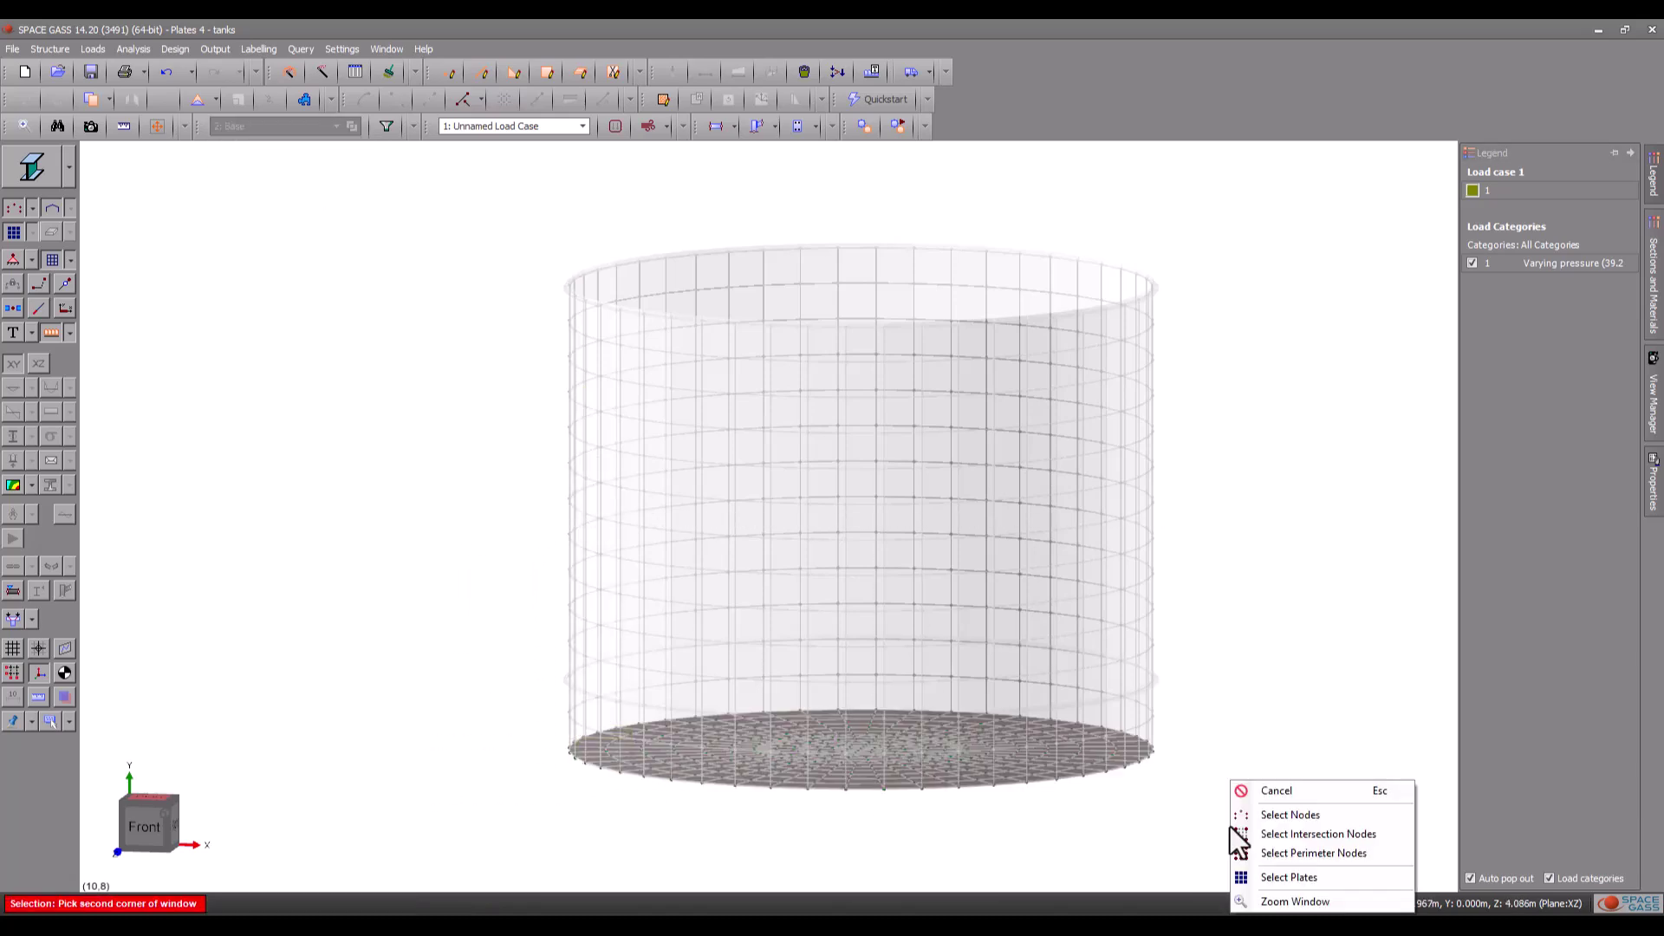
pyautogui.click(1252, 874)
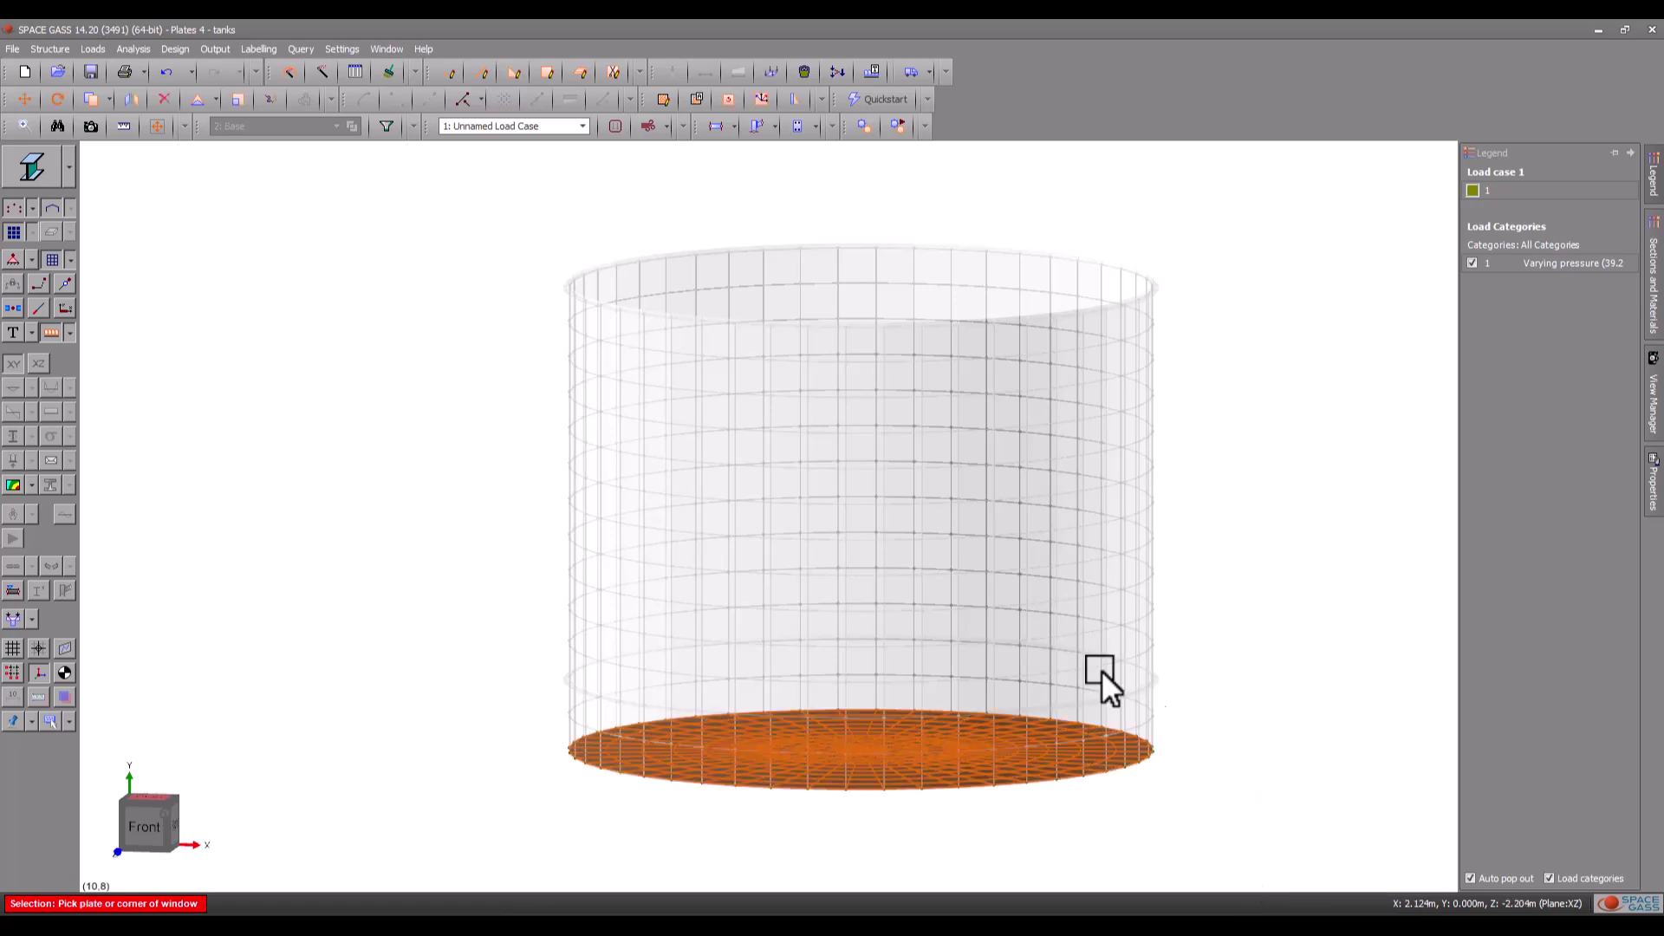
pyautogui.rightClick(1024, 419)
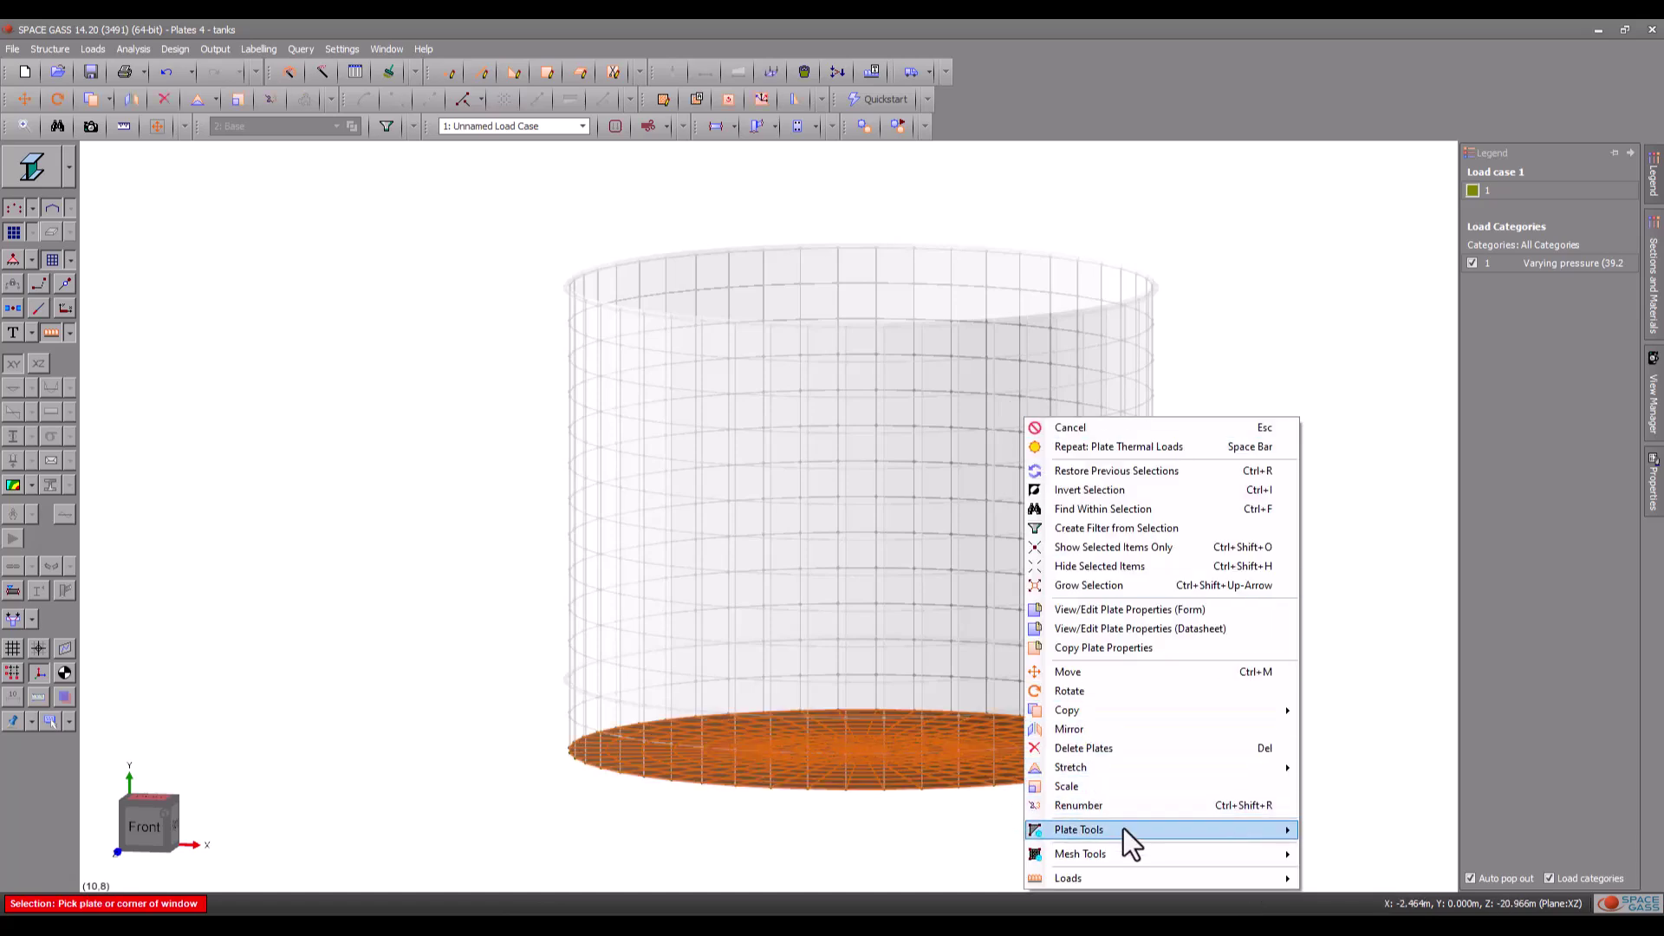
# Step: Apply a -39.2 kPa Y pressure to the base plates in load case 1 under 'Datasheet loads'
pyautogui.moveTo(1277, 877)
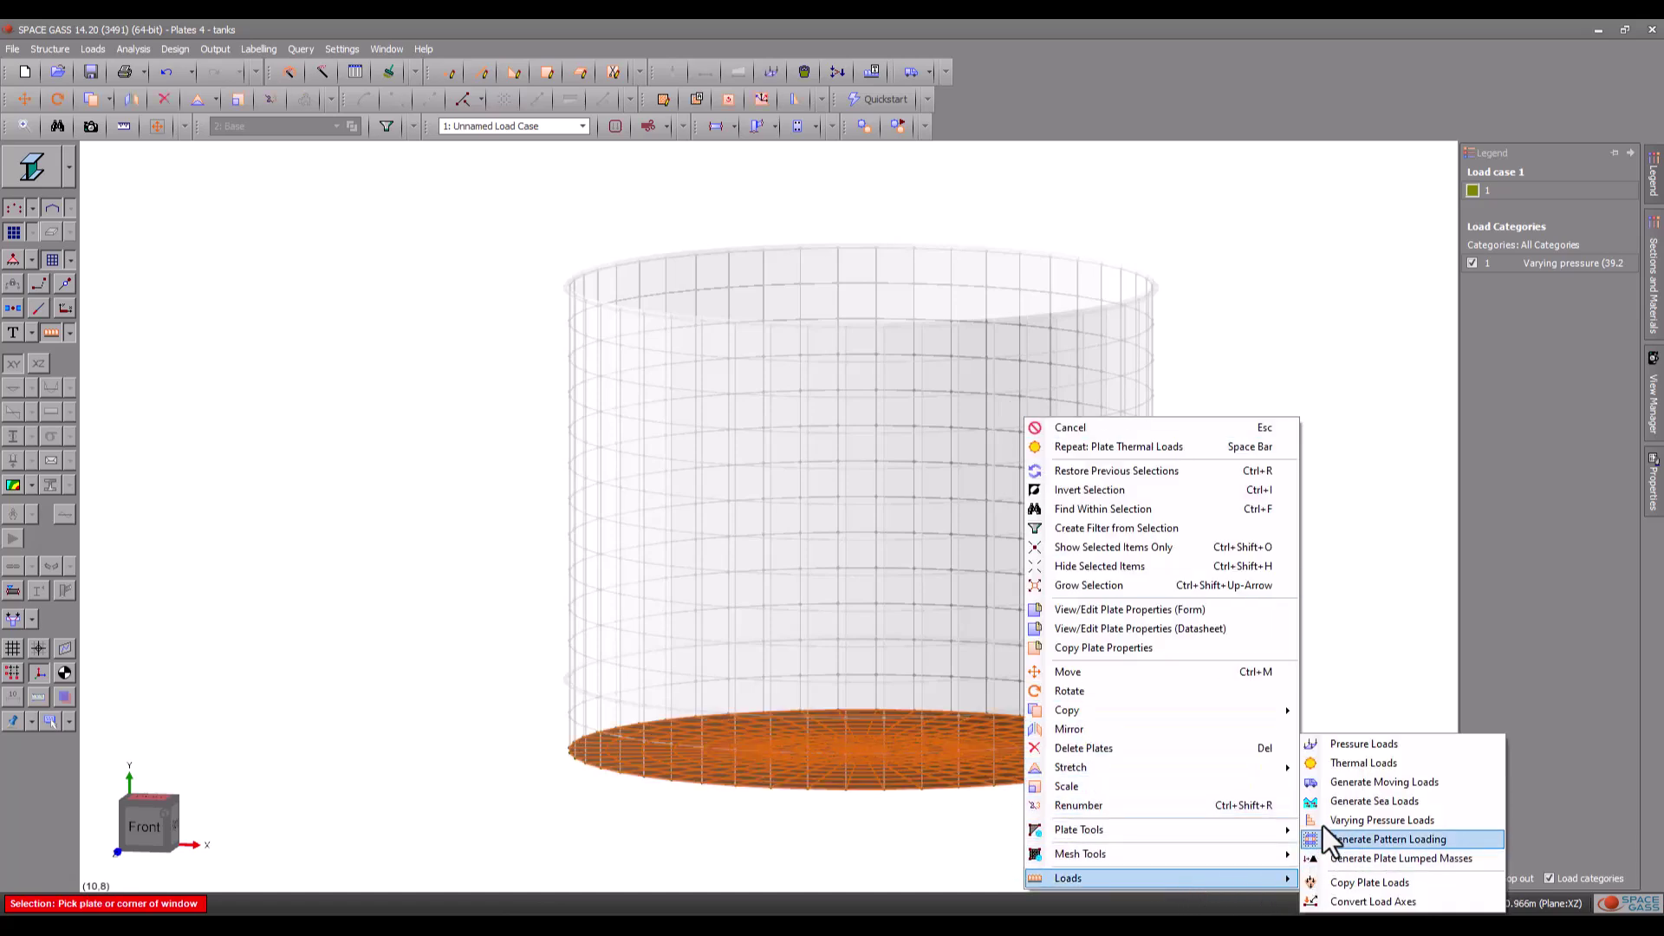
pyautogui.click(1333, 747)
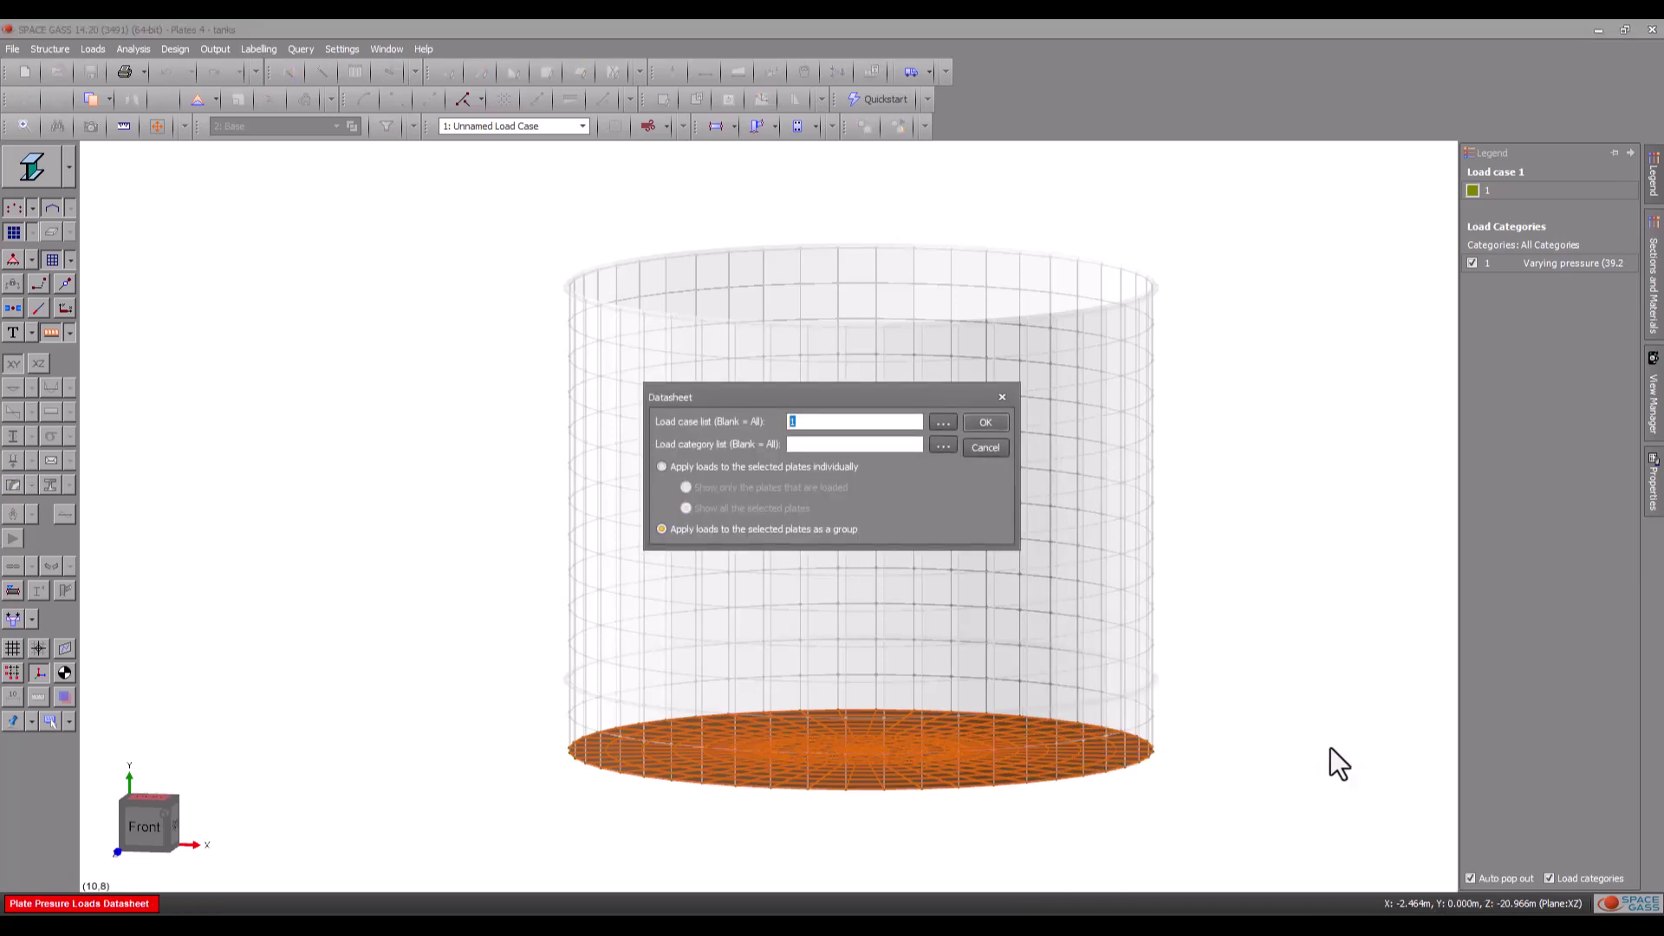
pyautogui.click(1000, 428)
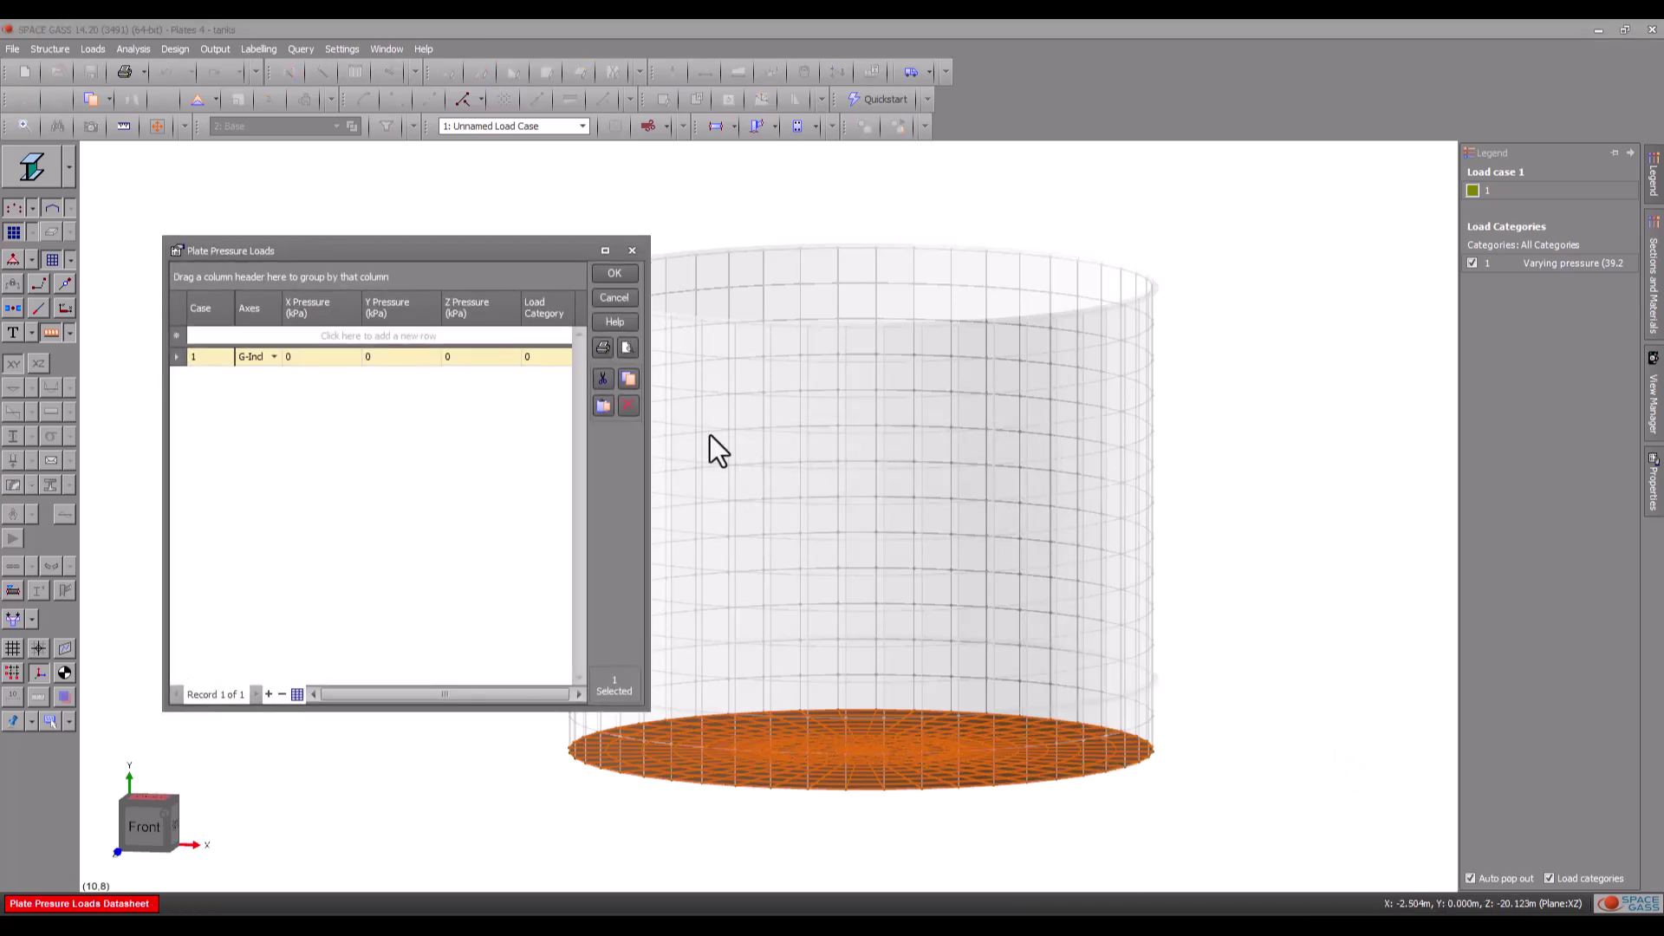
pyautogui.click(397, 359)
pyautogui.write('-39.2')
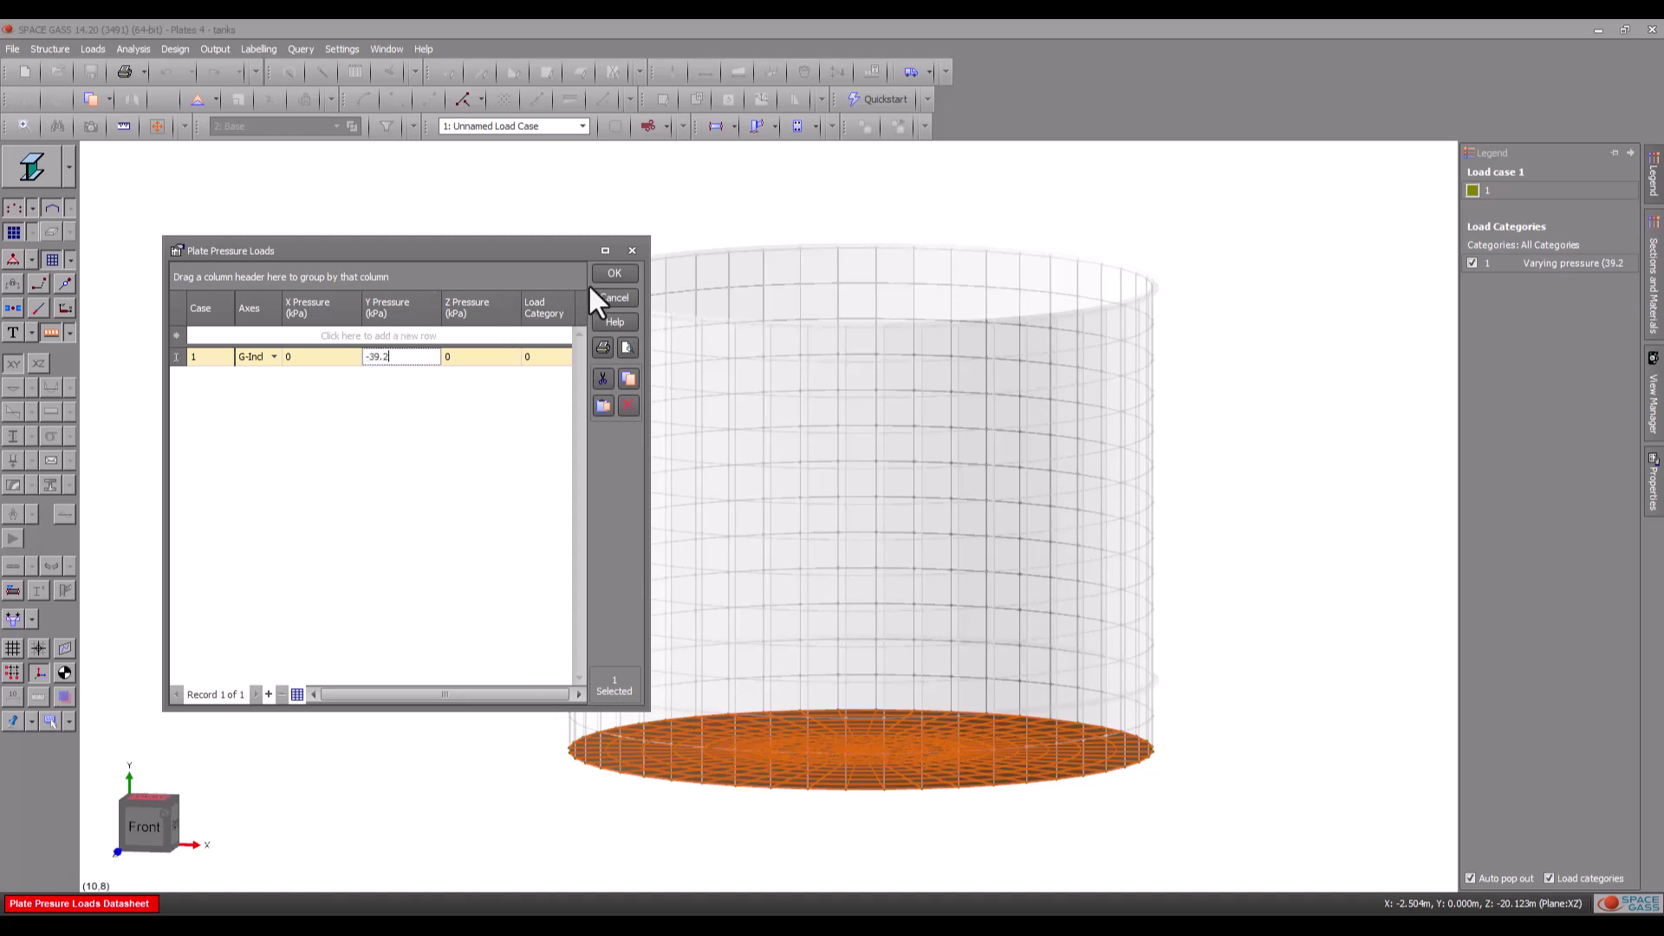
pyautogui.click(613, 273)
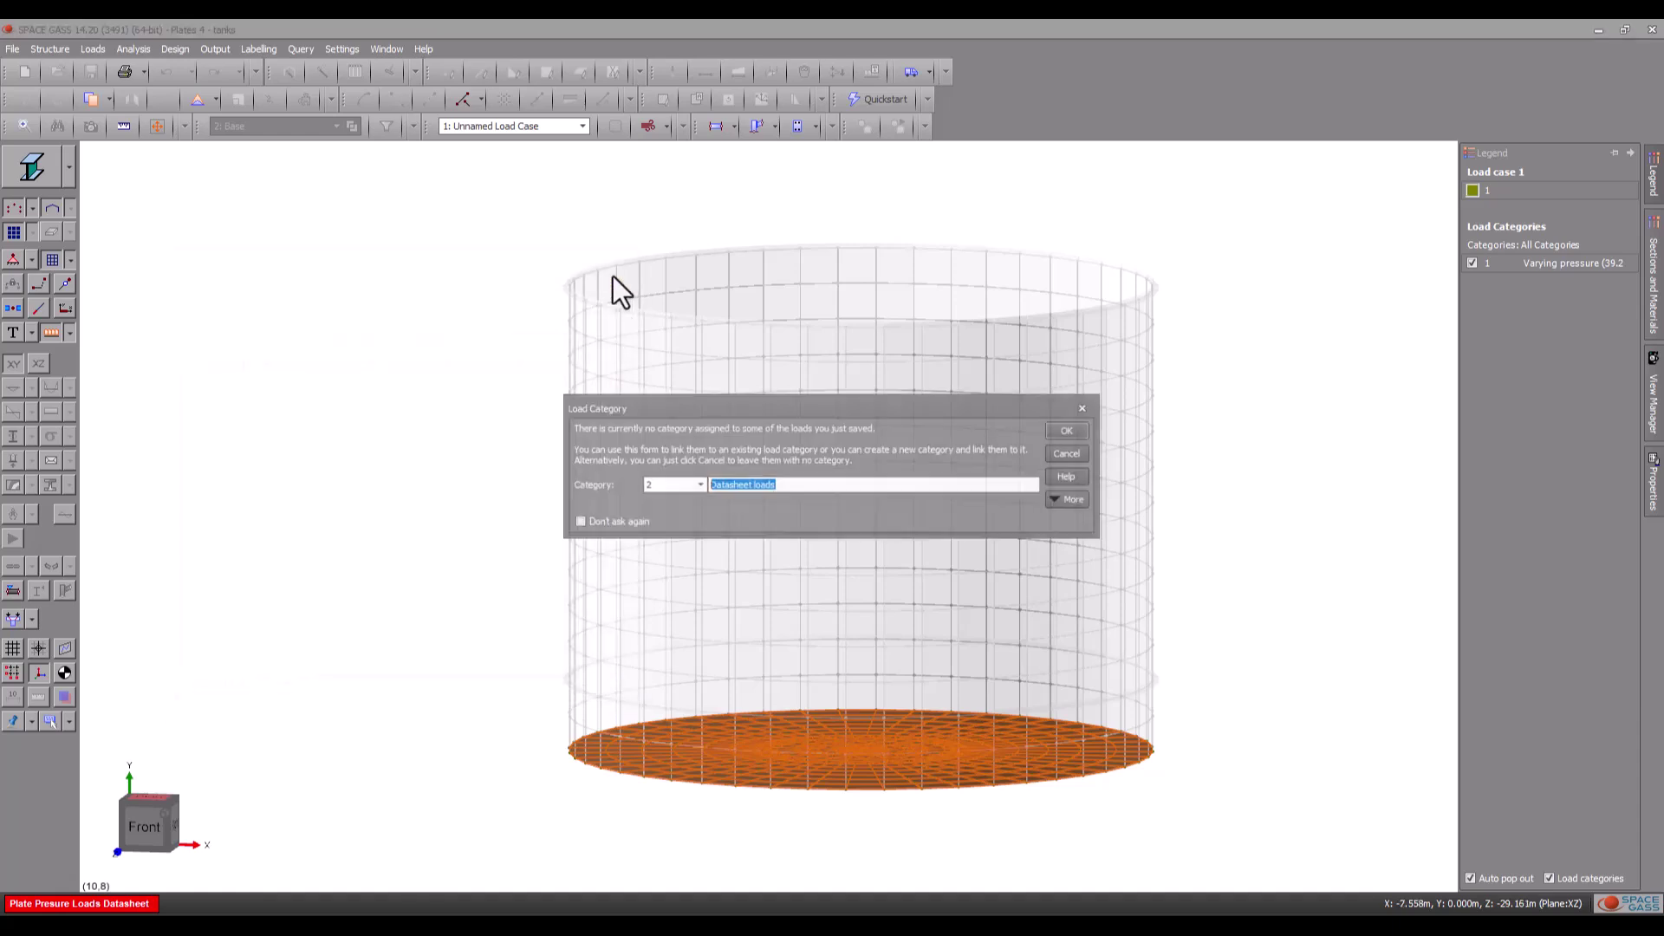
pyautogui.click(1081, 427)
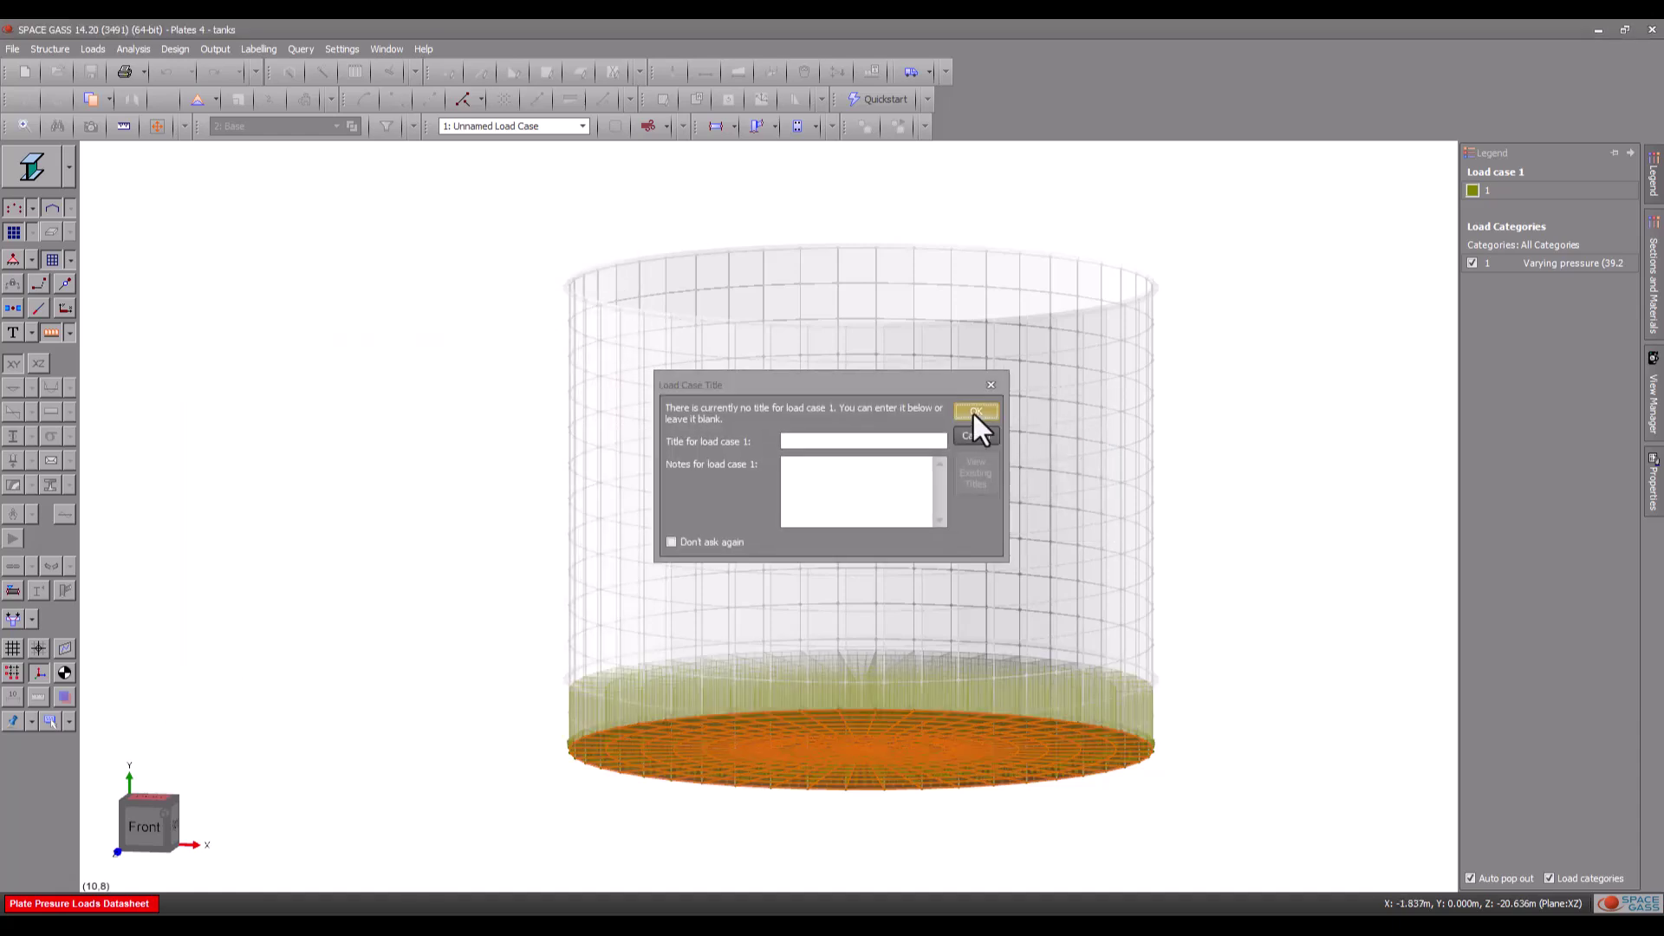
pyautogui.click(974, 411)
pyautogui.moveTo(1229, 507)
pyautogui.mouseDown(button='middle')
pyautogui.moveTo(1243, 524)
pyautogui.moveTo(1221, 505)
pyautogui.mouseUp(button='middle')
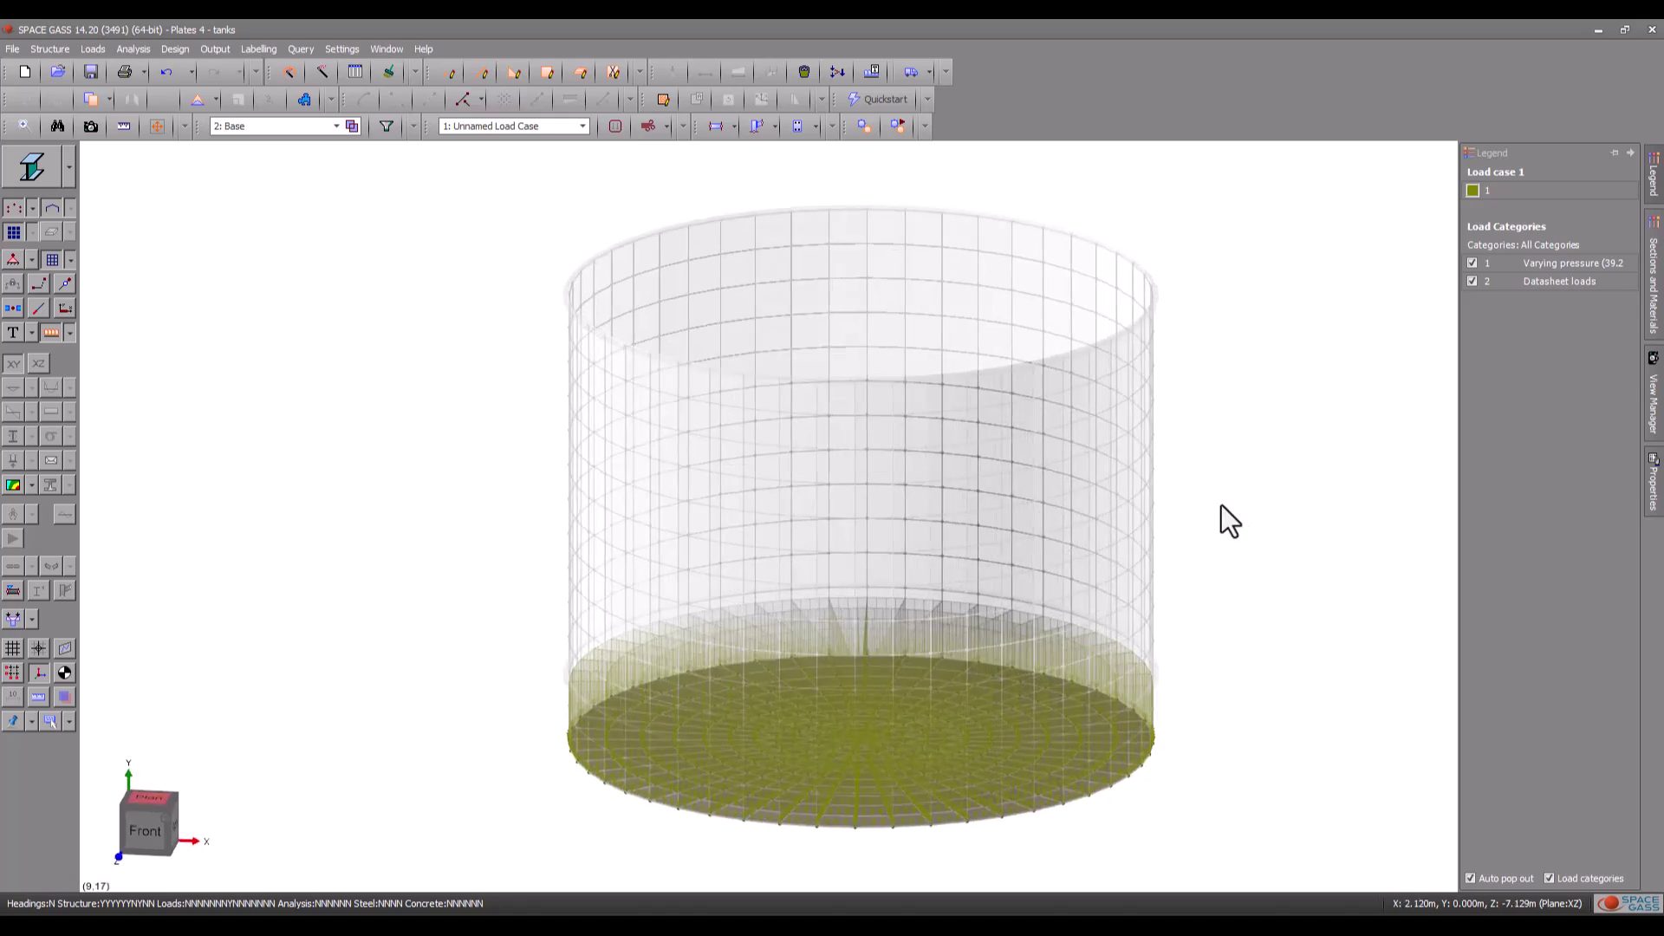
# Step: Show the whole tank with No Filter and hide the load display
pyautogui.click(303, 130)
pyautogui.click(304, 143)
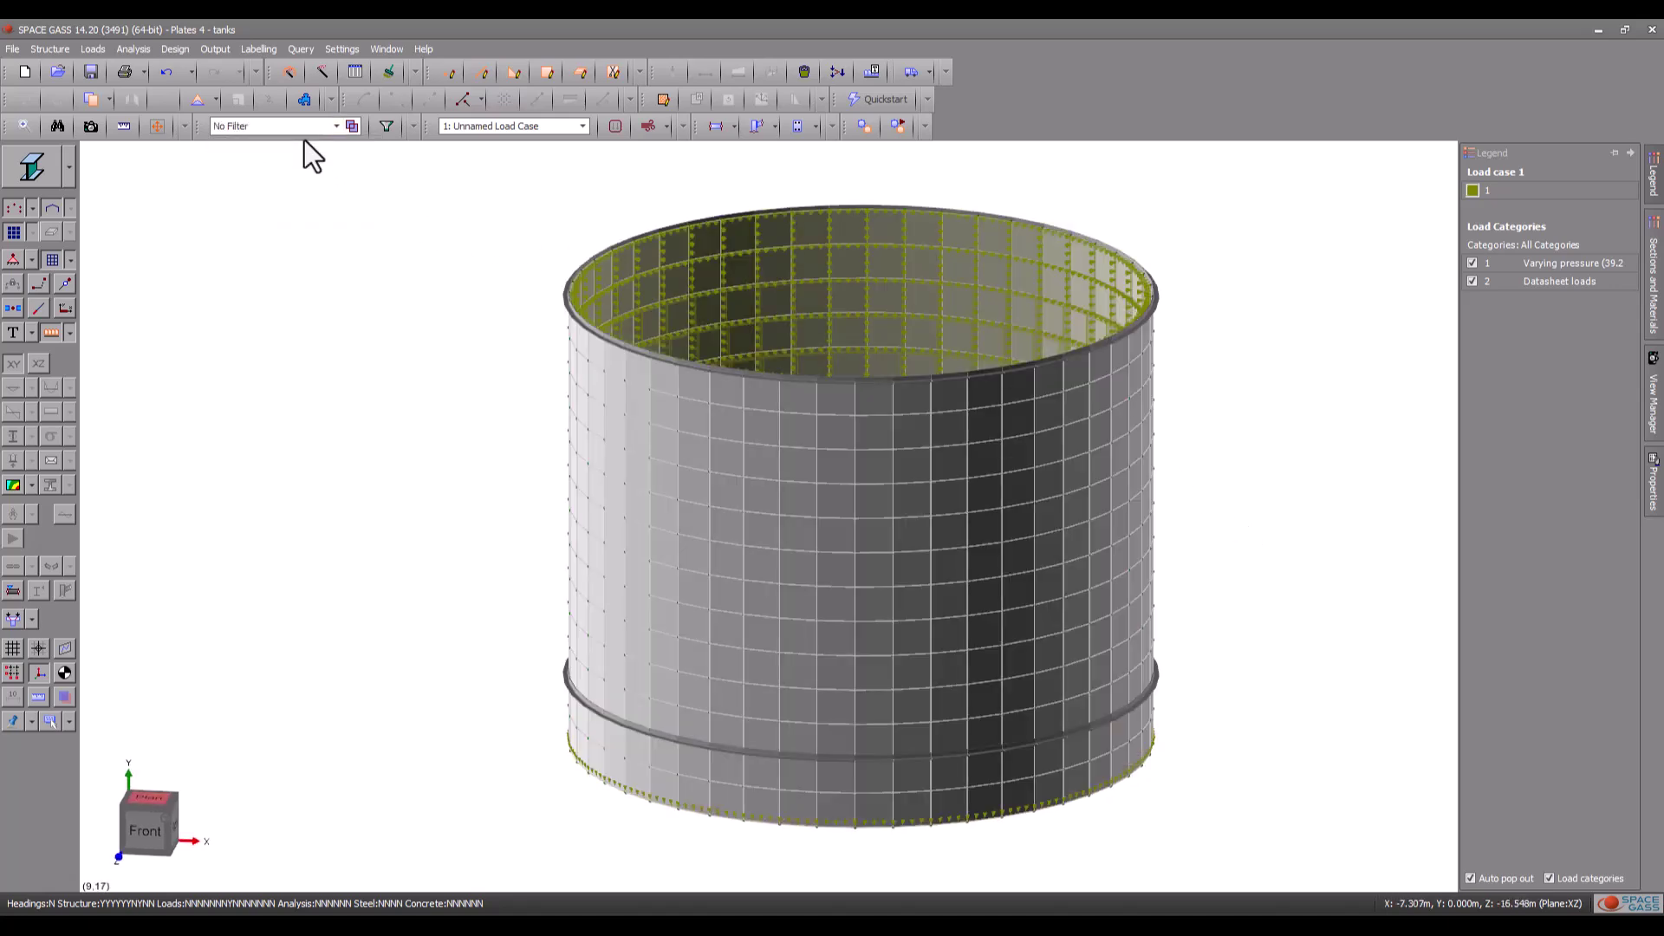
pyautogui.click(51, 333)
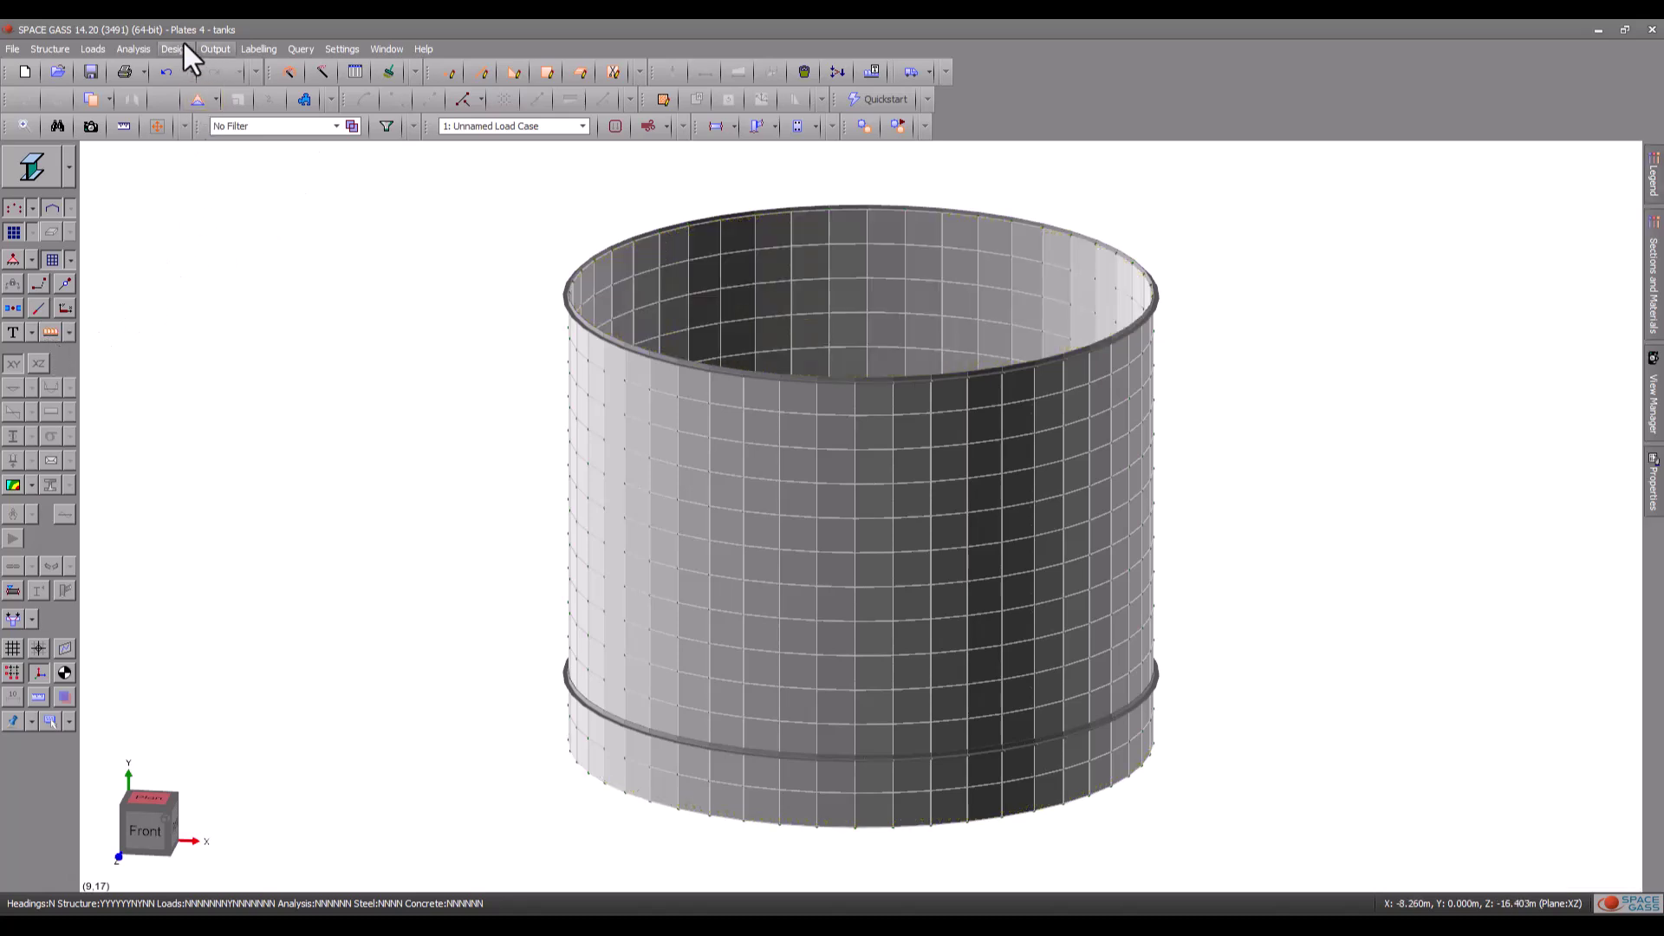
# Step: Run a linear static analysis on all load cases and dismiss the completion message
pyautogui.click(137, 51)
pyautogui.click(143, 68)
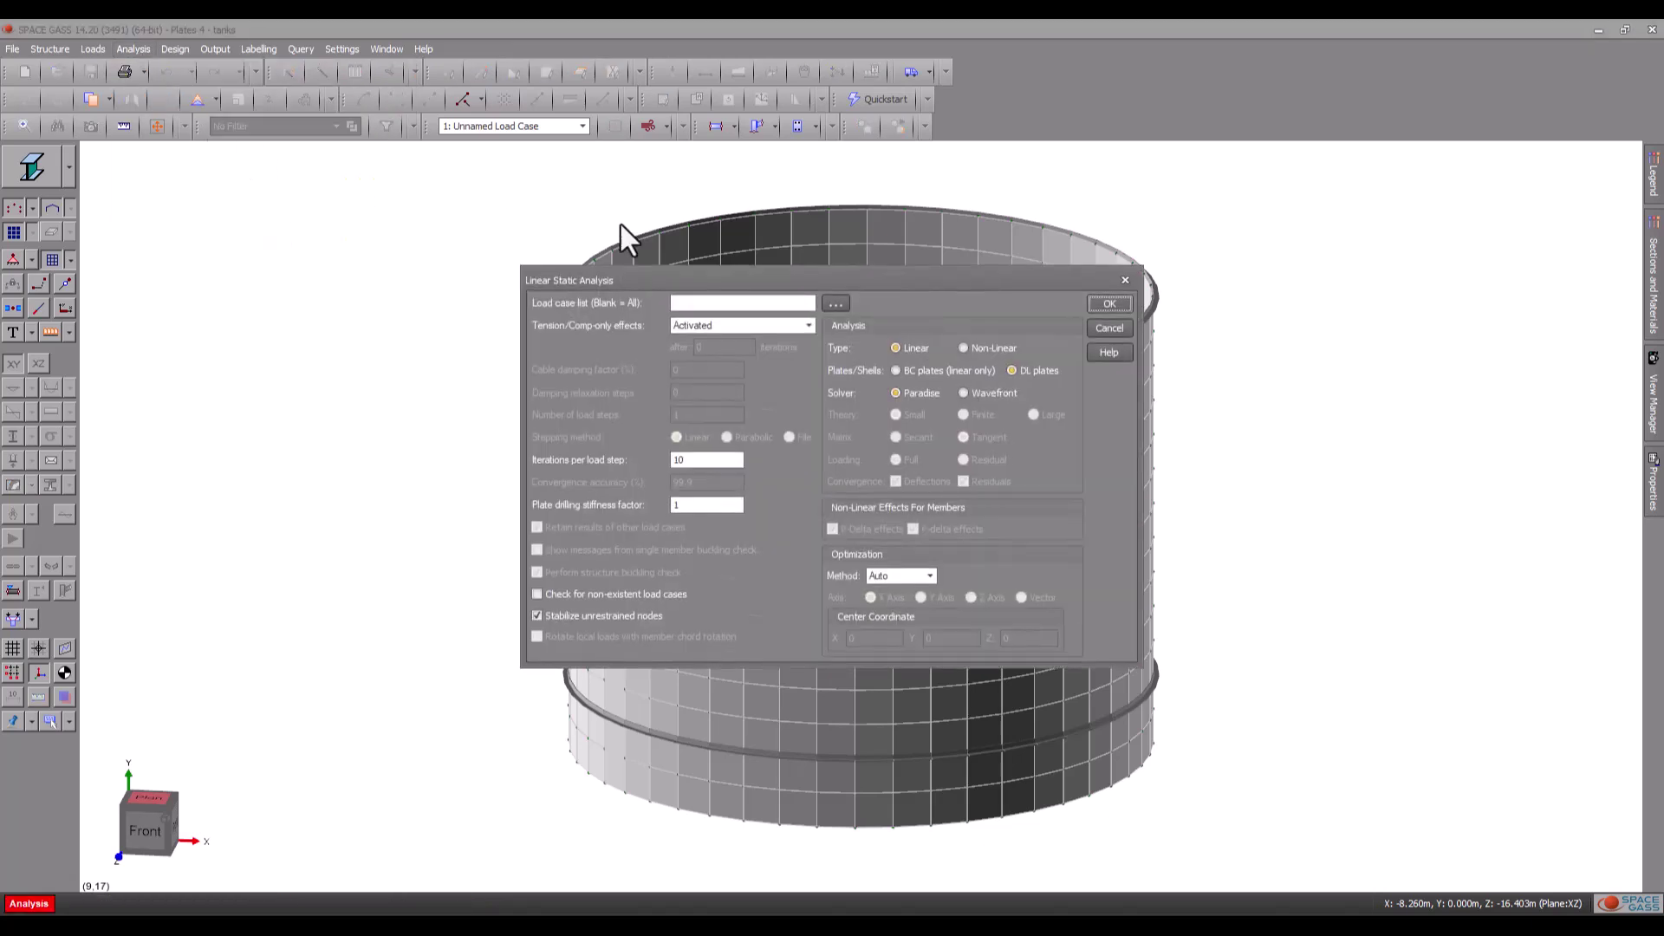
pyautogui.click(1112, 303)
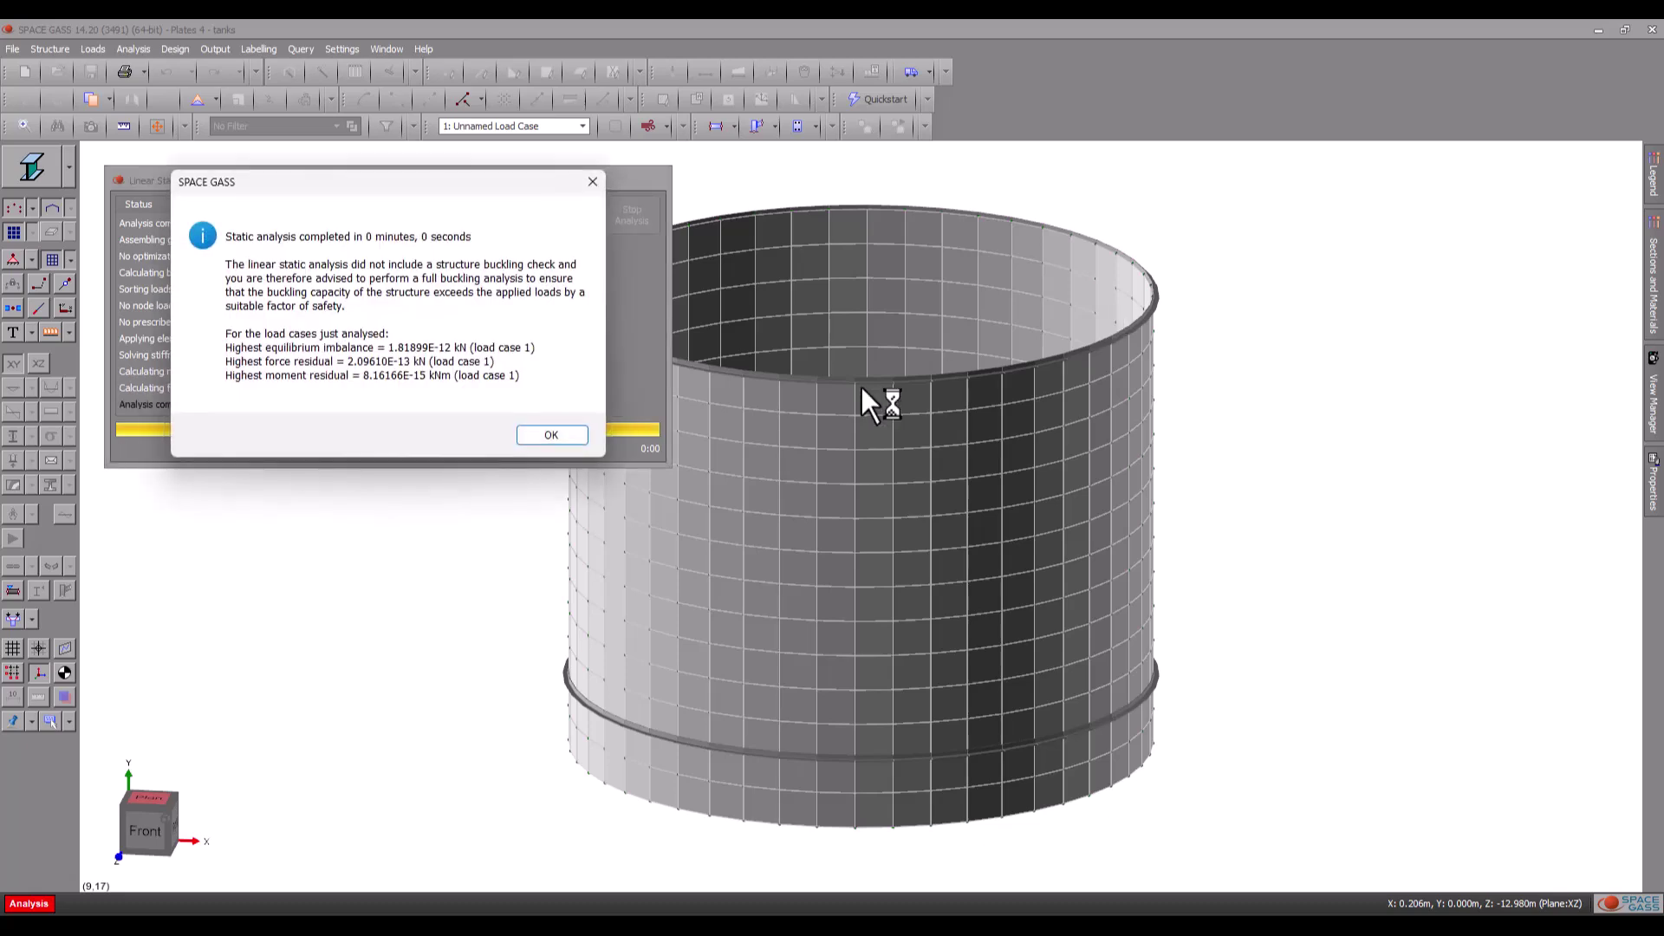
pyautogui.click(553, 435)
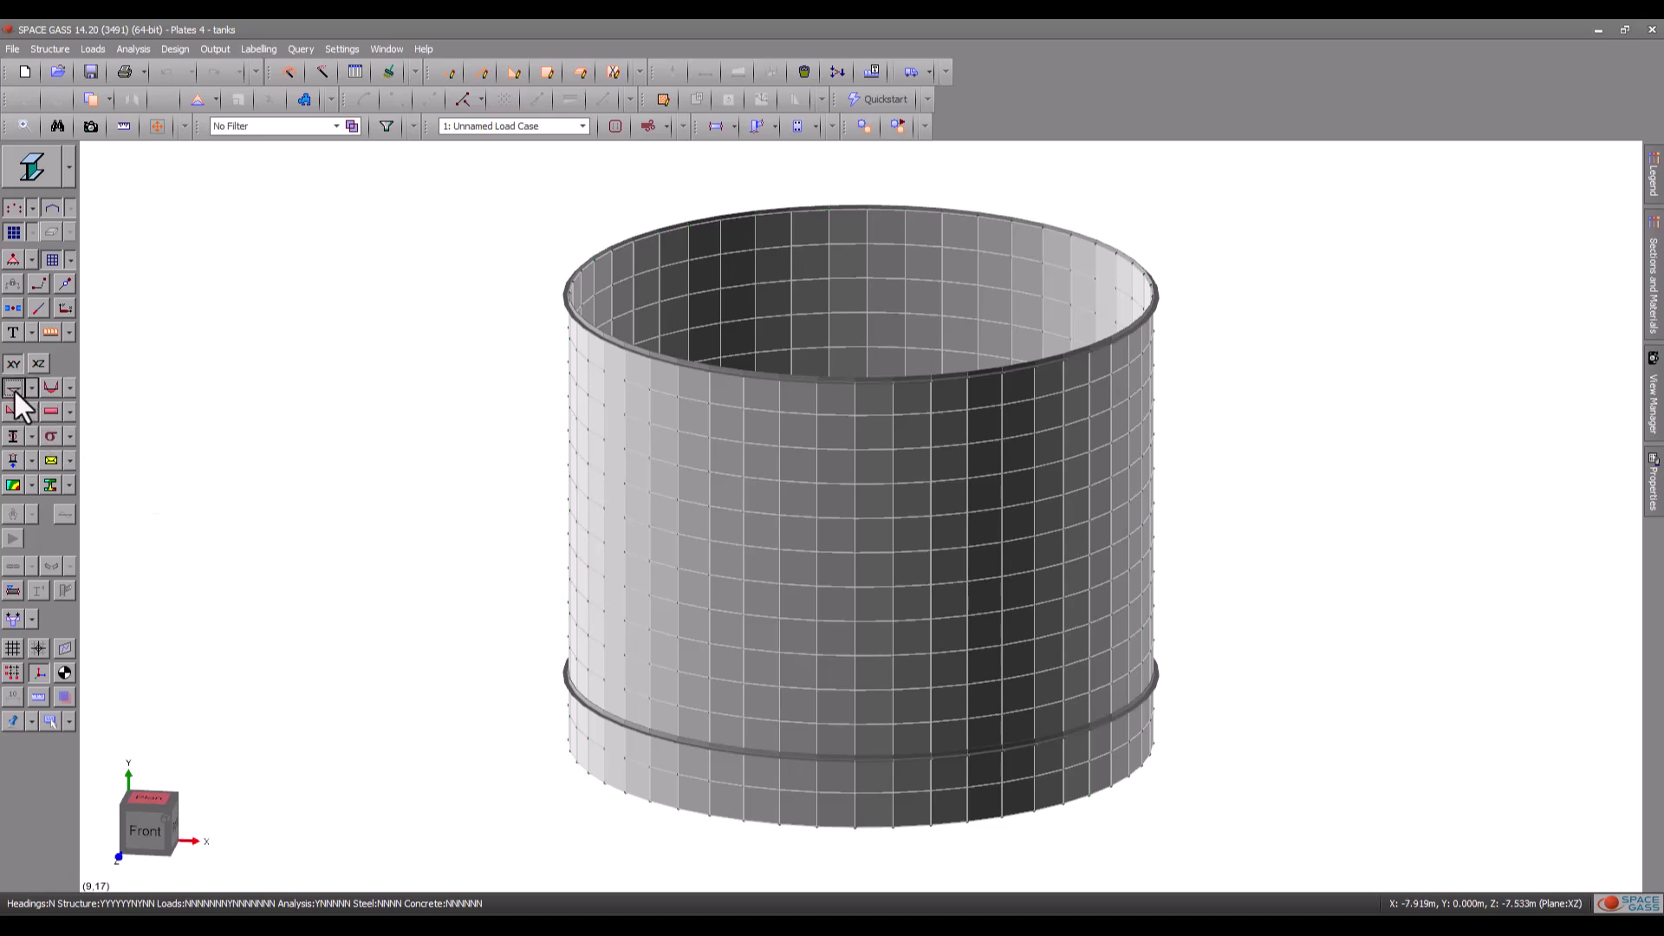
# Step: Display the plate displacements as the tank's deflected shape and orbit around it
pyautogui.click(14, 392)
pyautogui.click(26, 431)
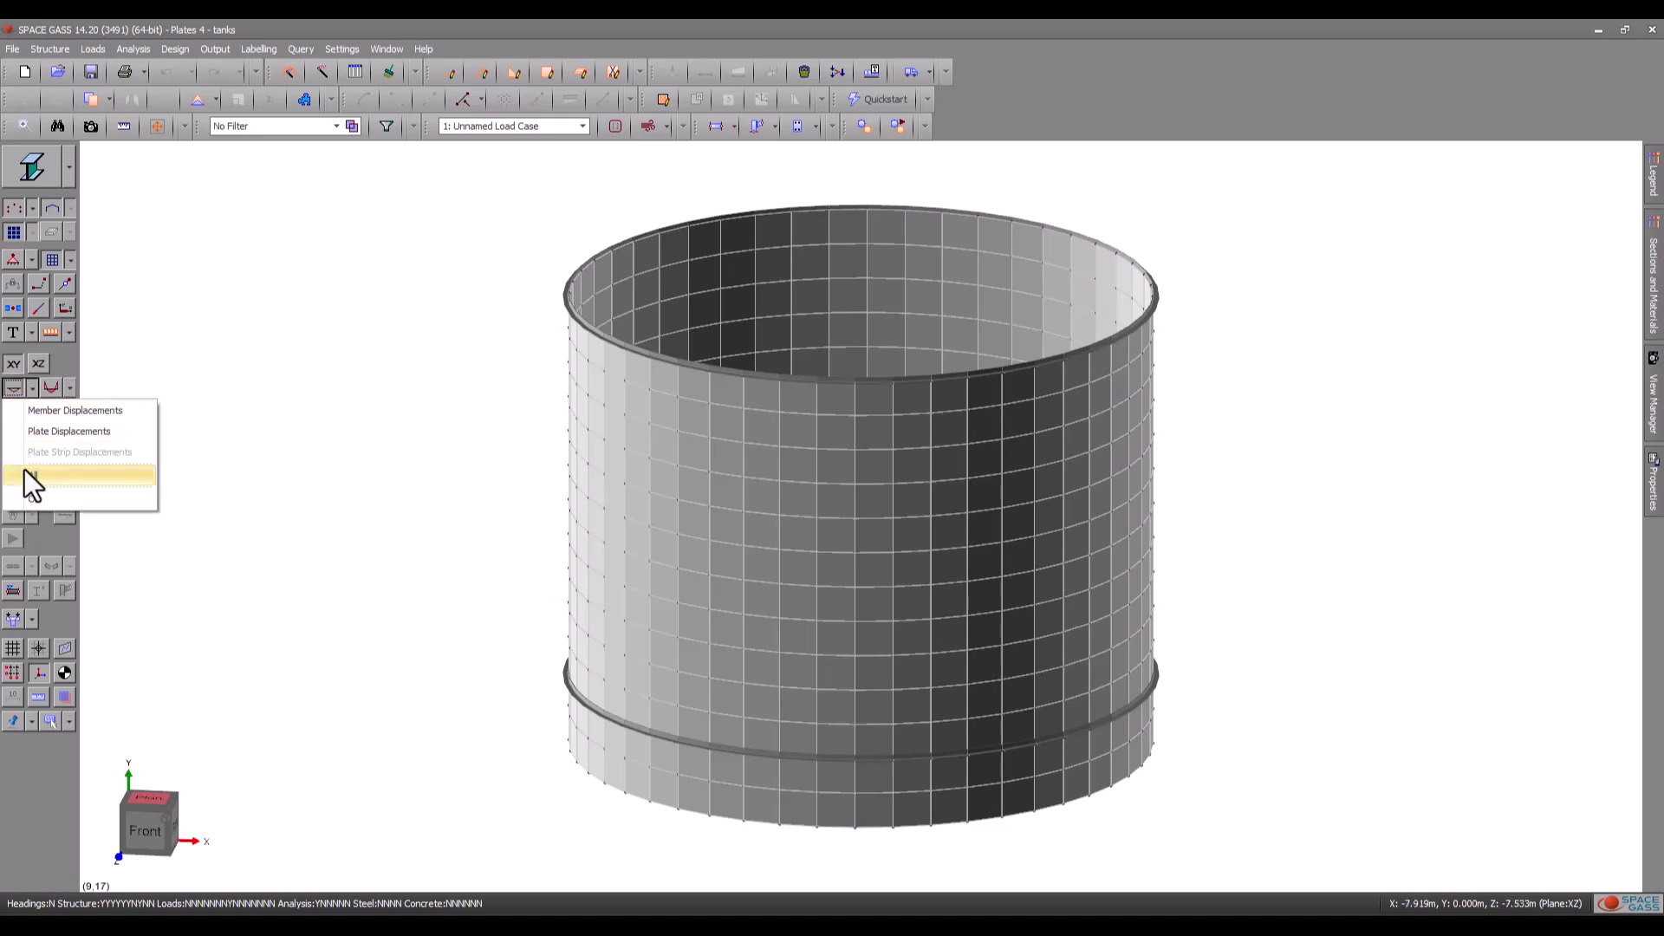
pyautogui.click(29, 499)
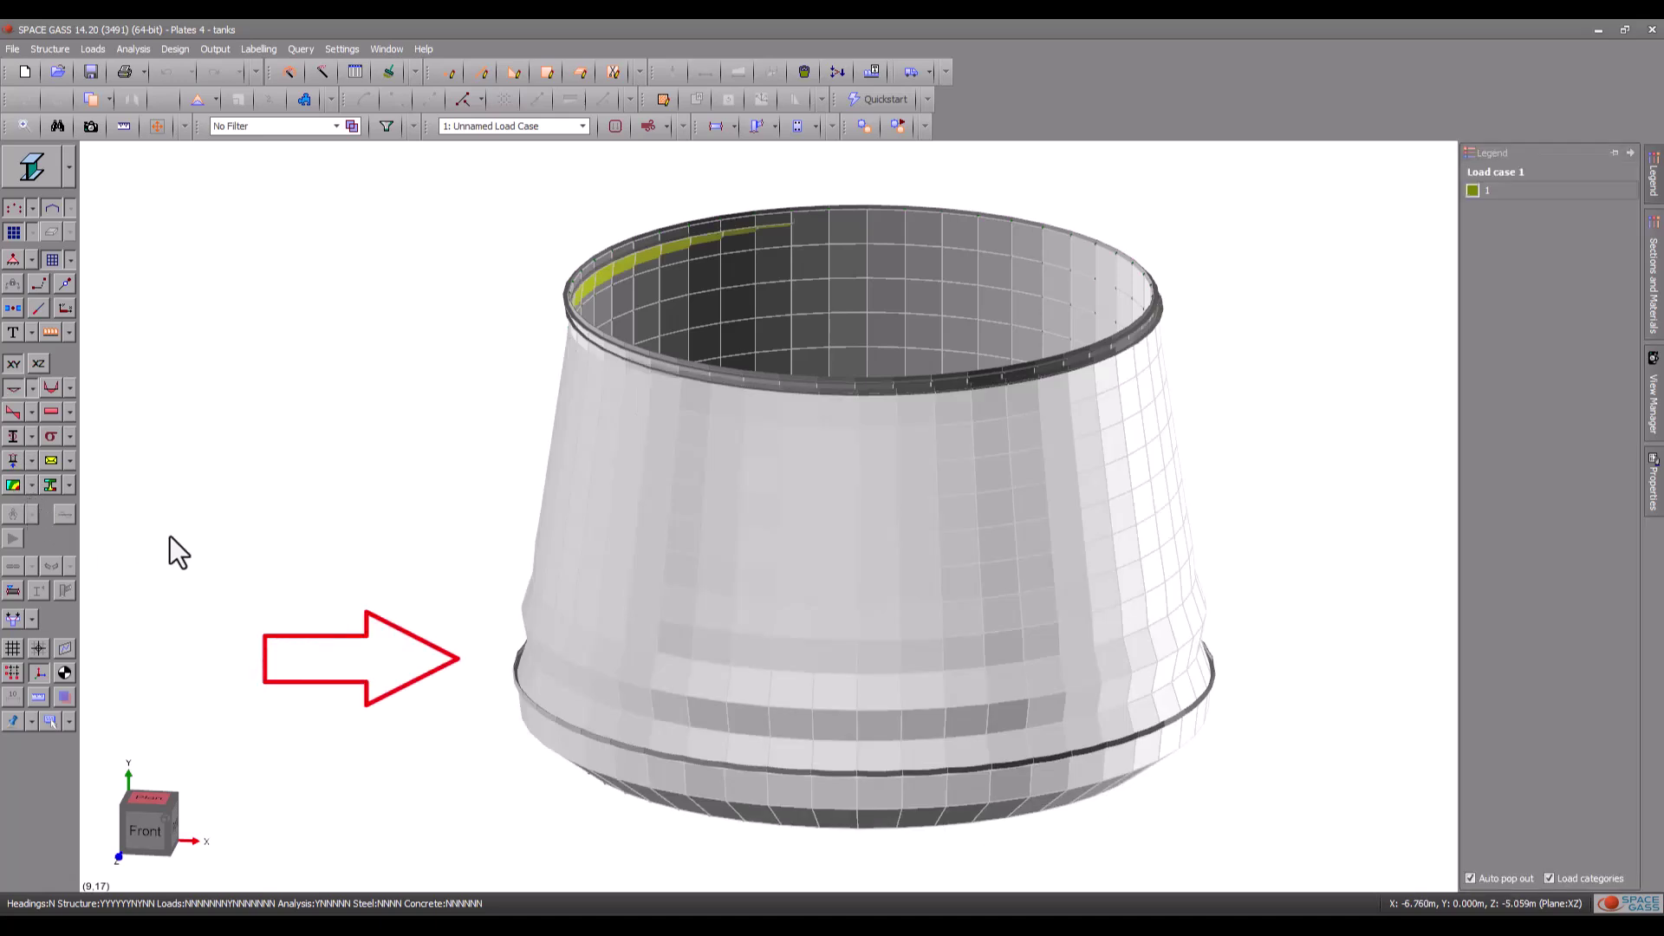
pyautogui.moveTo(174, 535); pyautogui.dragTo(126, 538, button='middle')
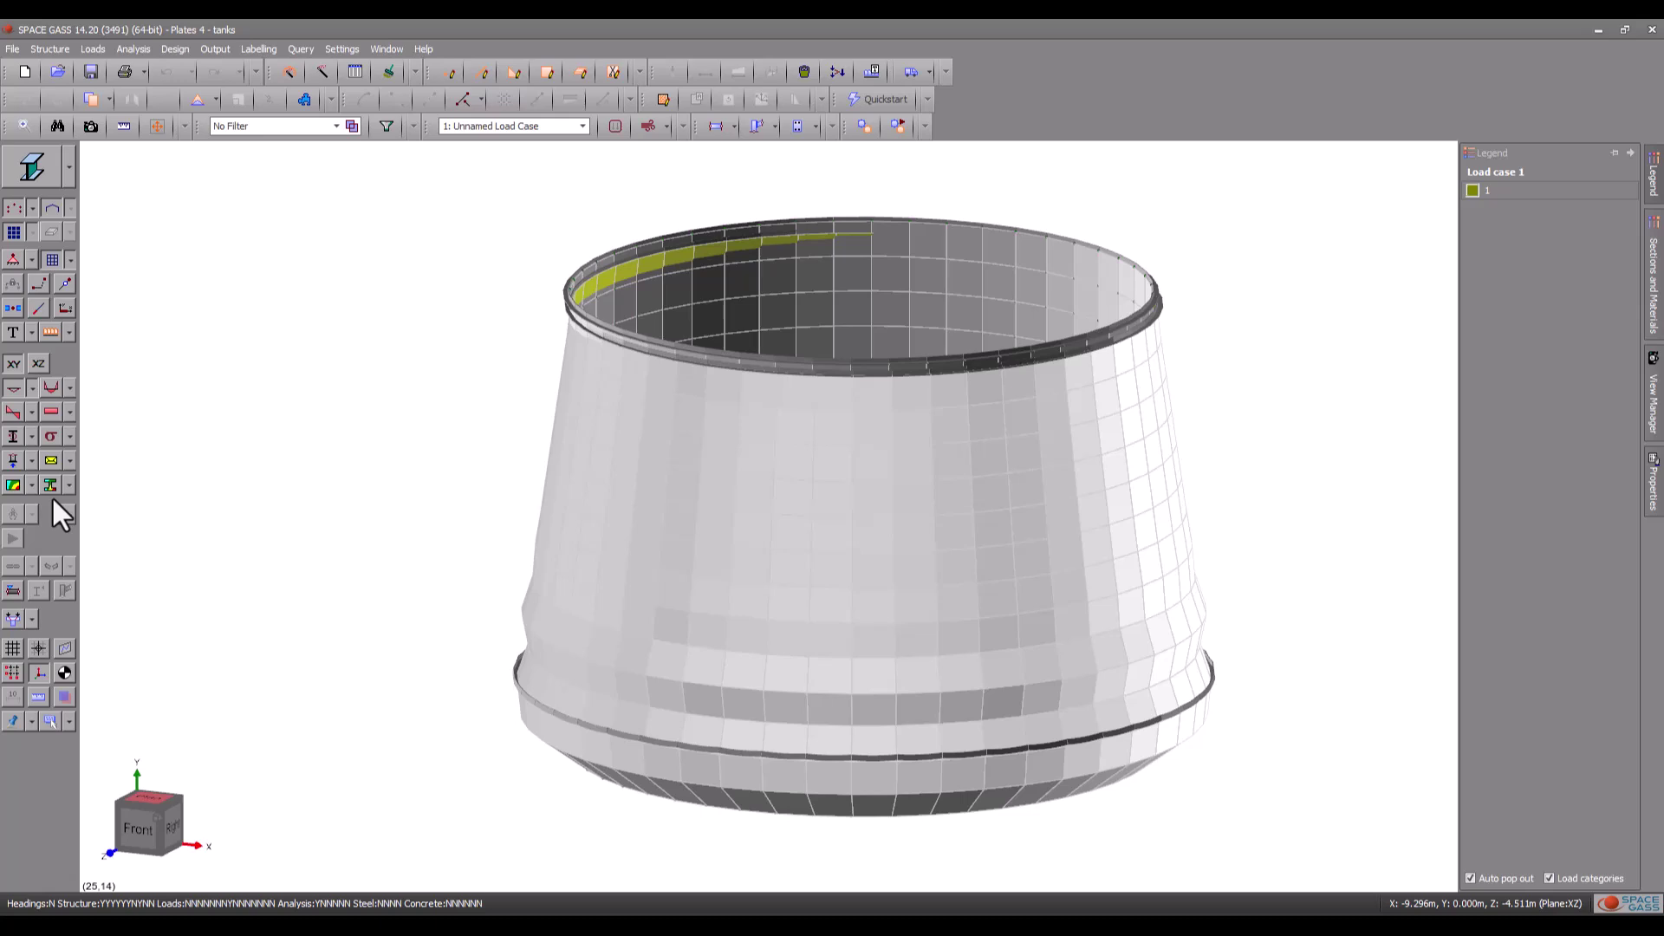
# Step: Show load case 1 analysis results for node 69 and move the panel to mid-screen
pyautogui.click(1097, 669)
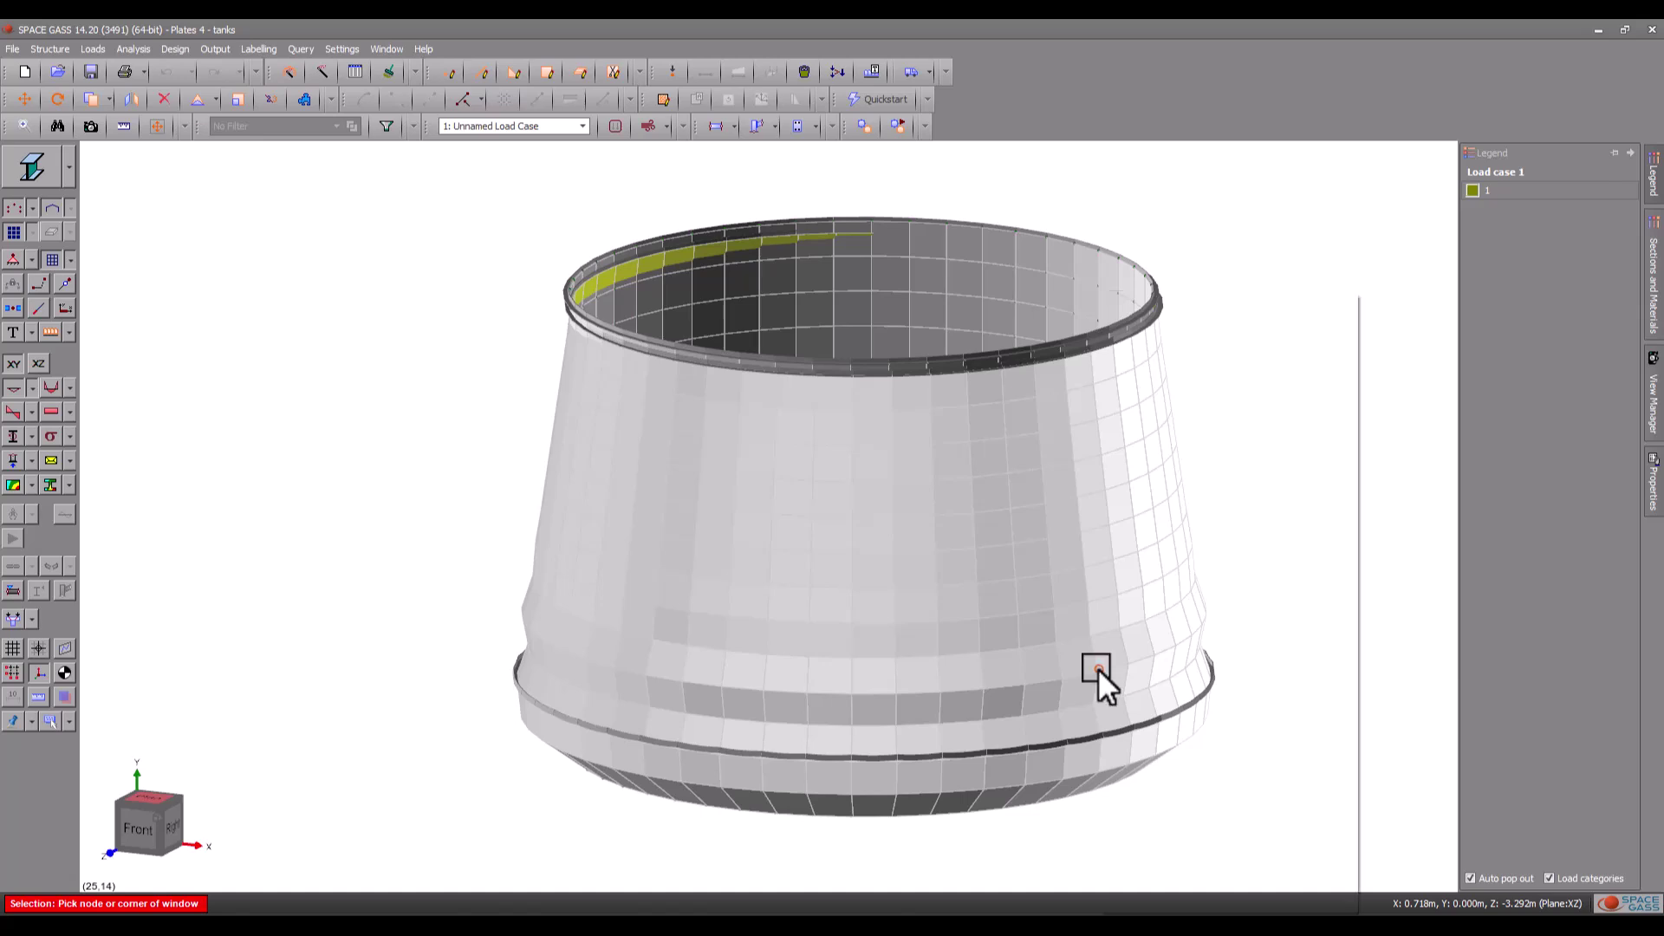
pyautogui.rightClick(1098, 669)
pyautogui.click(1129, 837)
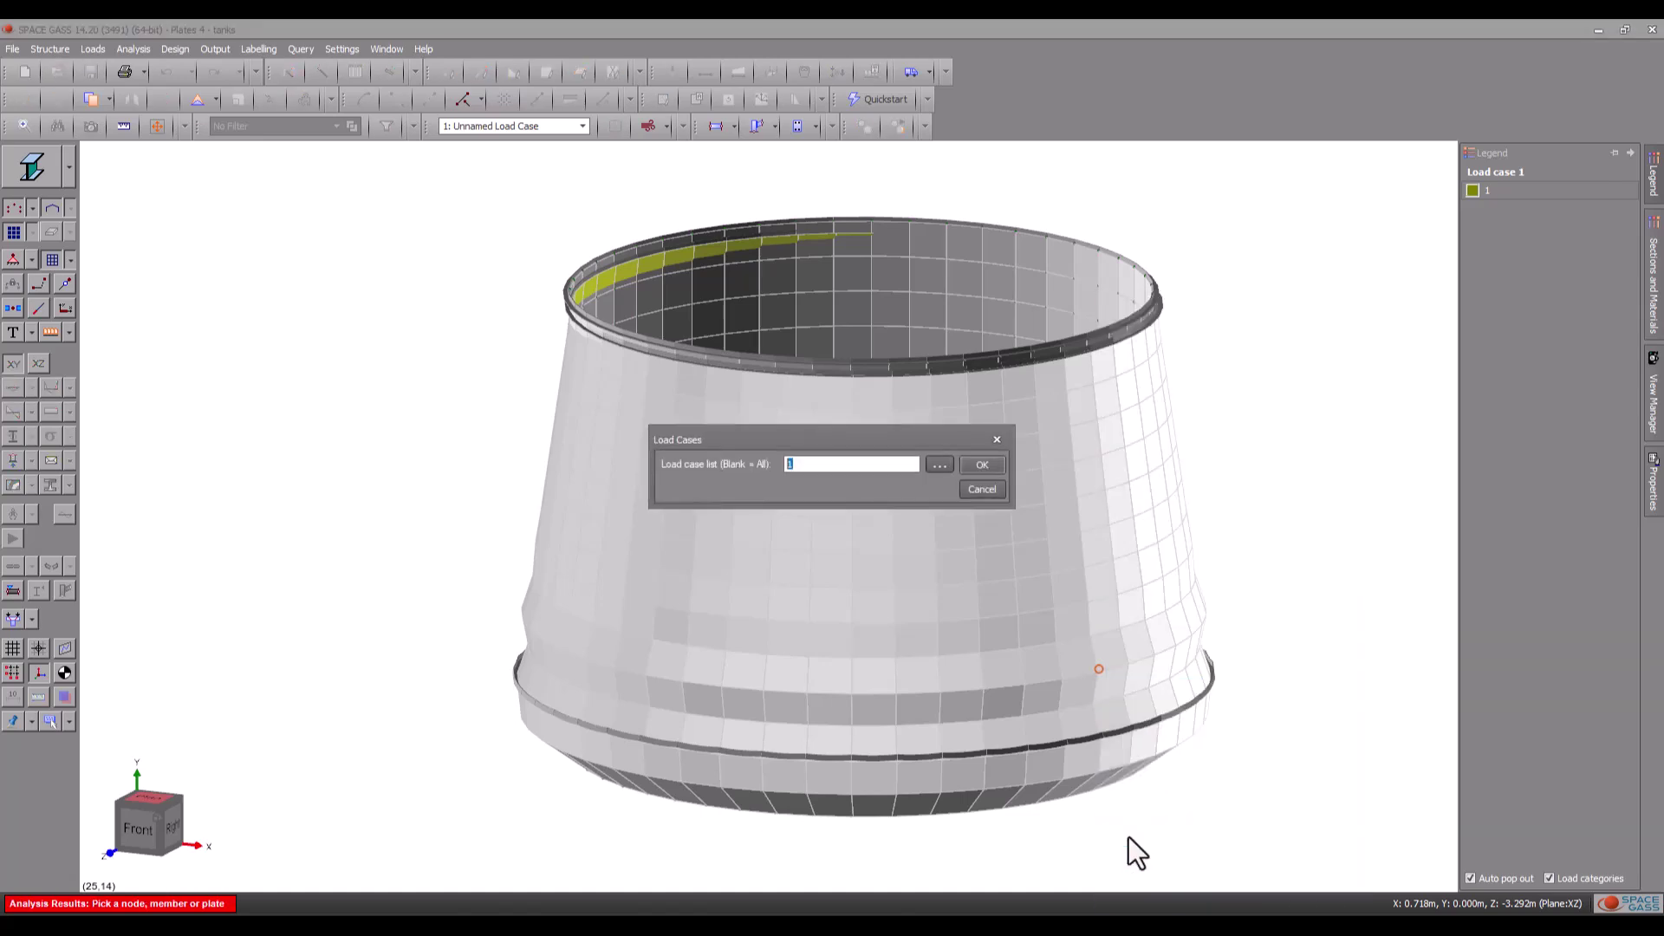
pyautogui.click(982, 465)
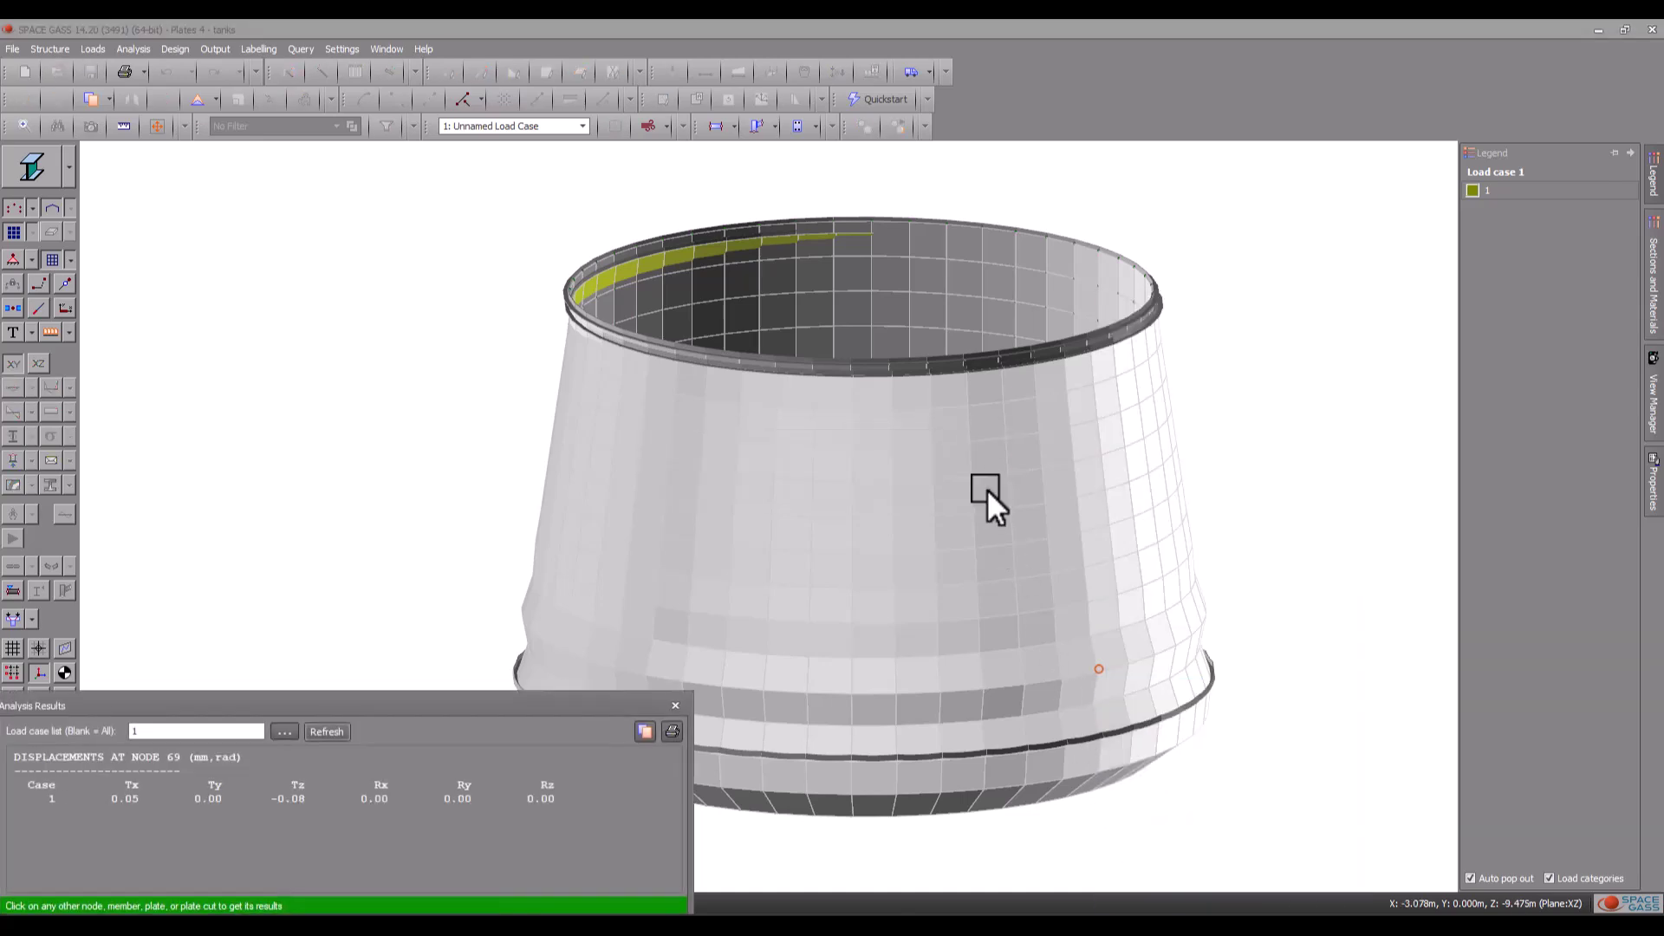
pyautogui.moveTo(511, 705)
pyautogui.mouseDown()
pyautogui.moveTo(603, 669)
pyautogui.moveTo(704, 568)
pyautogui.mouseUp()
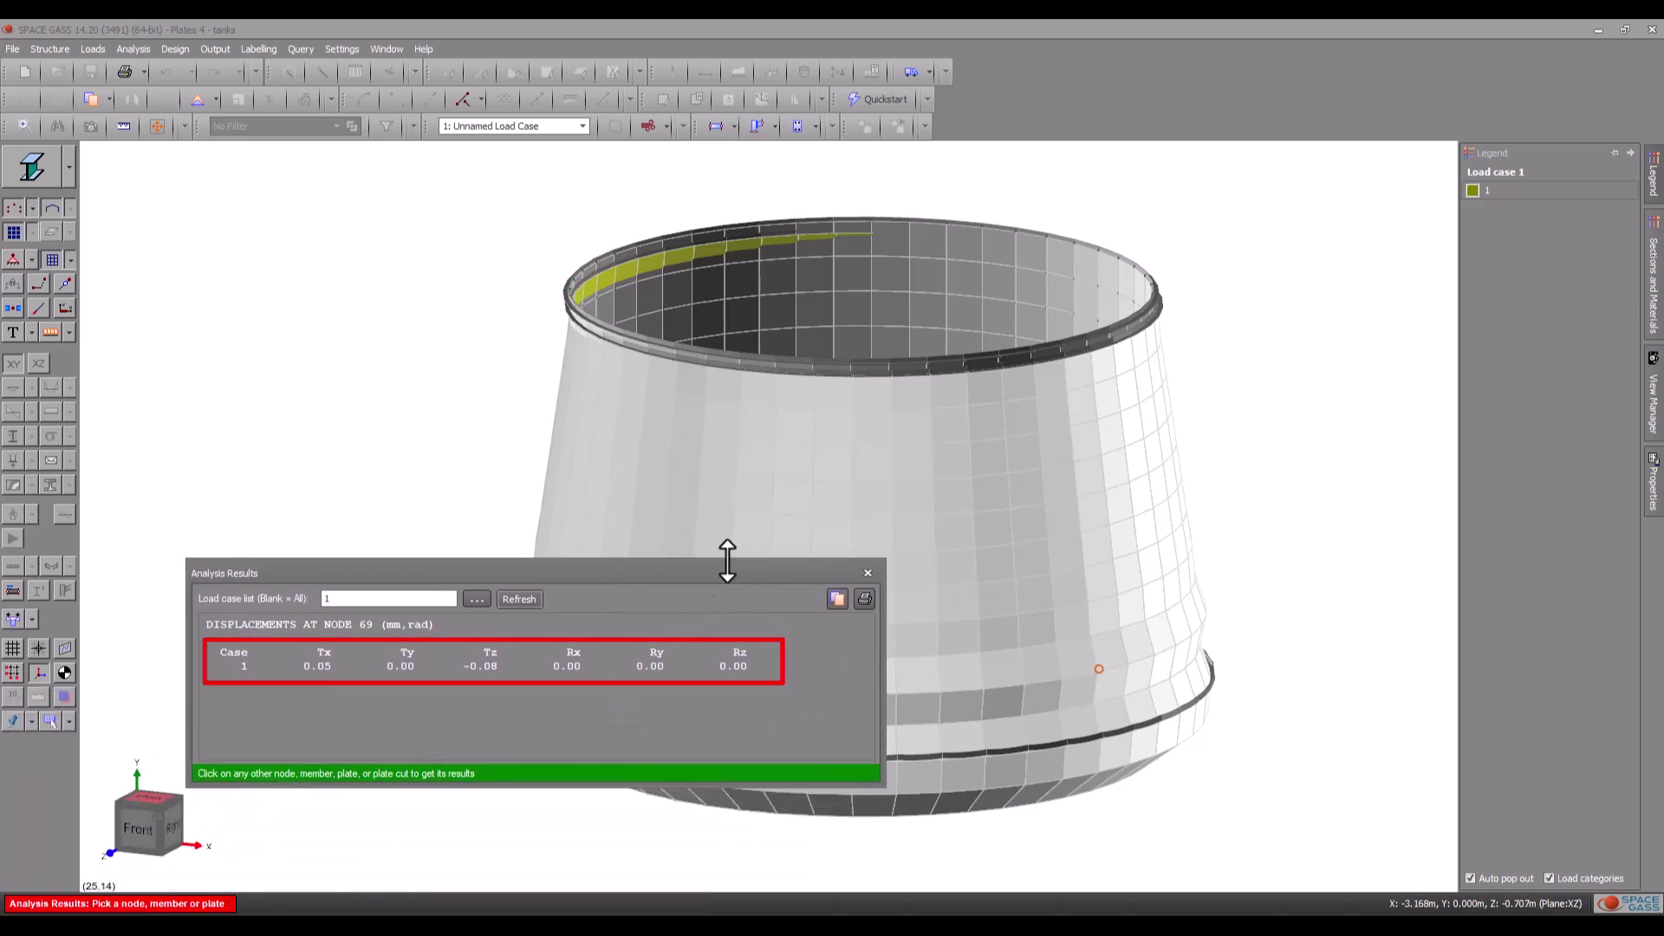
# Step: Review results for plates 437 and 537 in an enlarged results panel, then close it
pyautogui.click(915, 487)
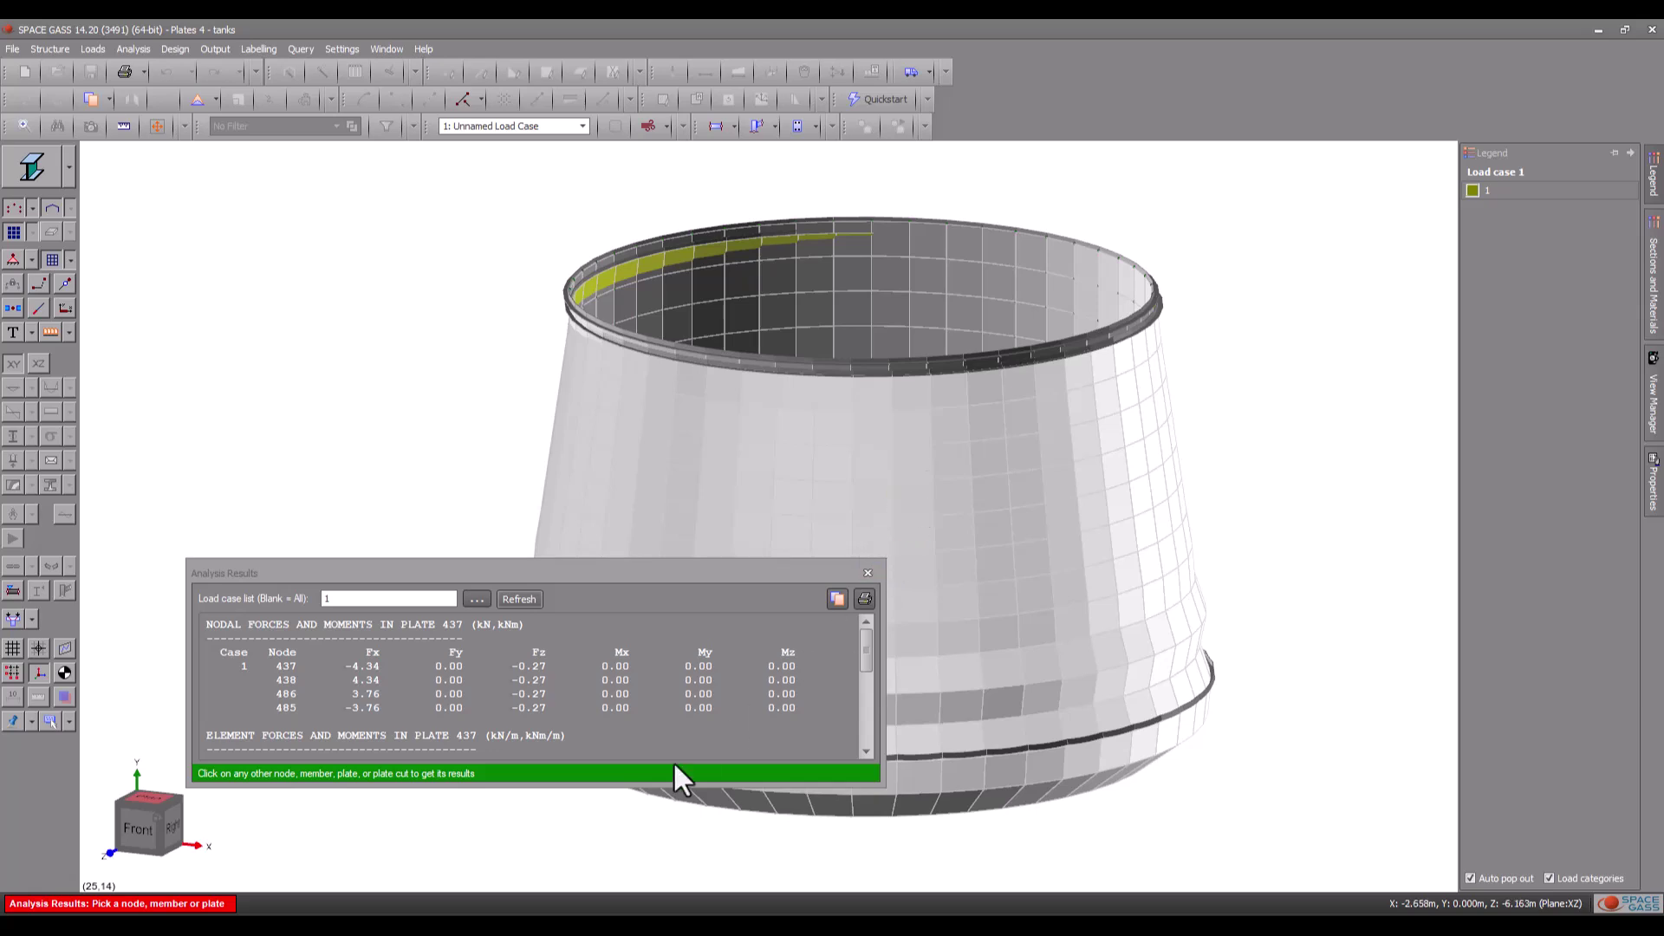
pyautogui.moveTo(568, 784); pyautogui.dragTo(580, 914)
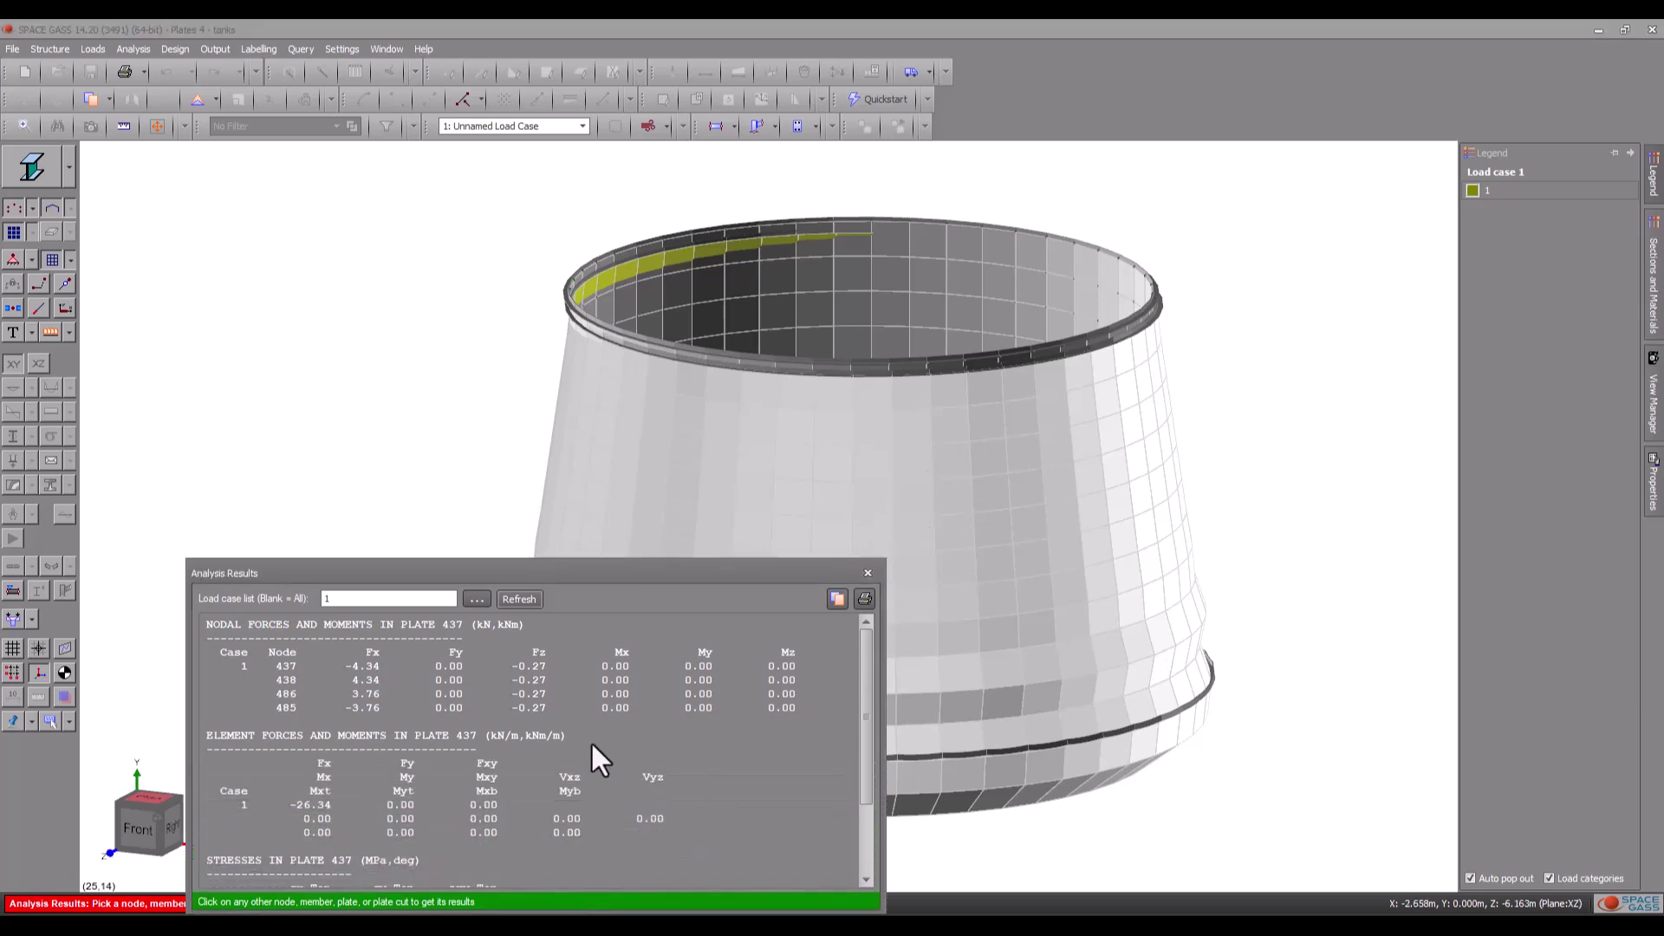
pyautogui.moveTo(572, 579); pyautogui.dragTo(601, 378)
pyautogui.scroll(-1, 577, 480)
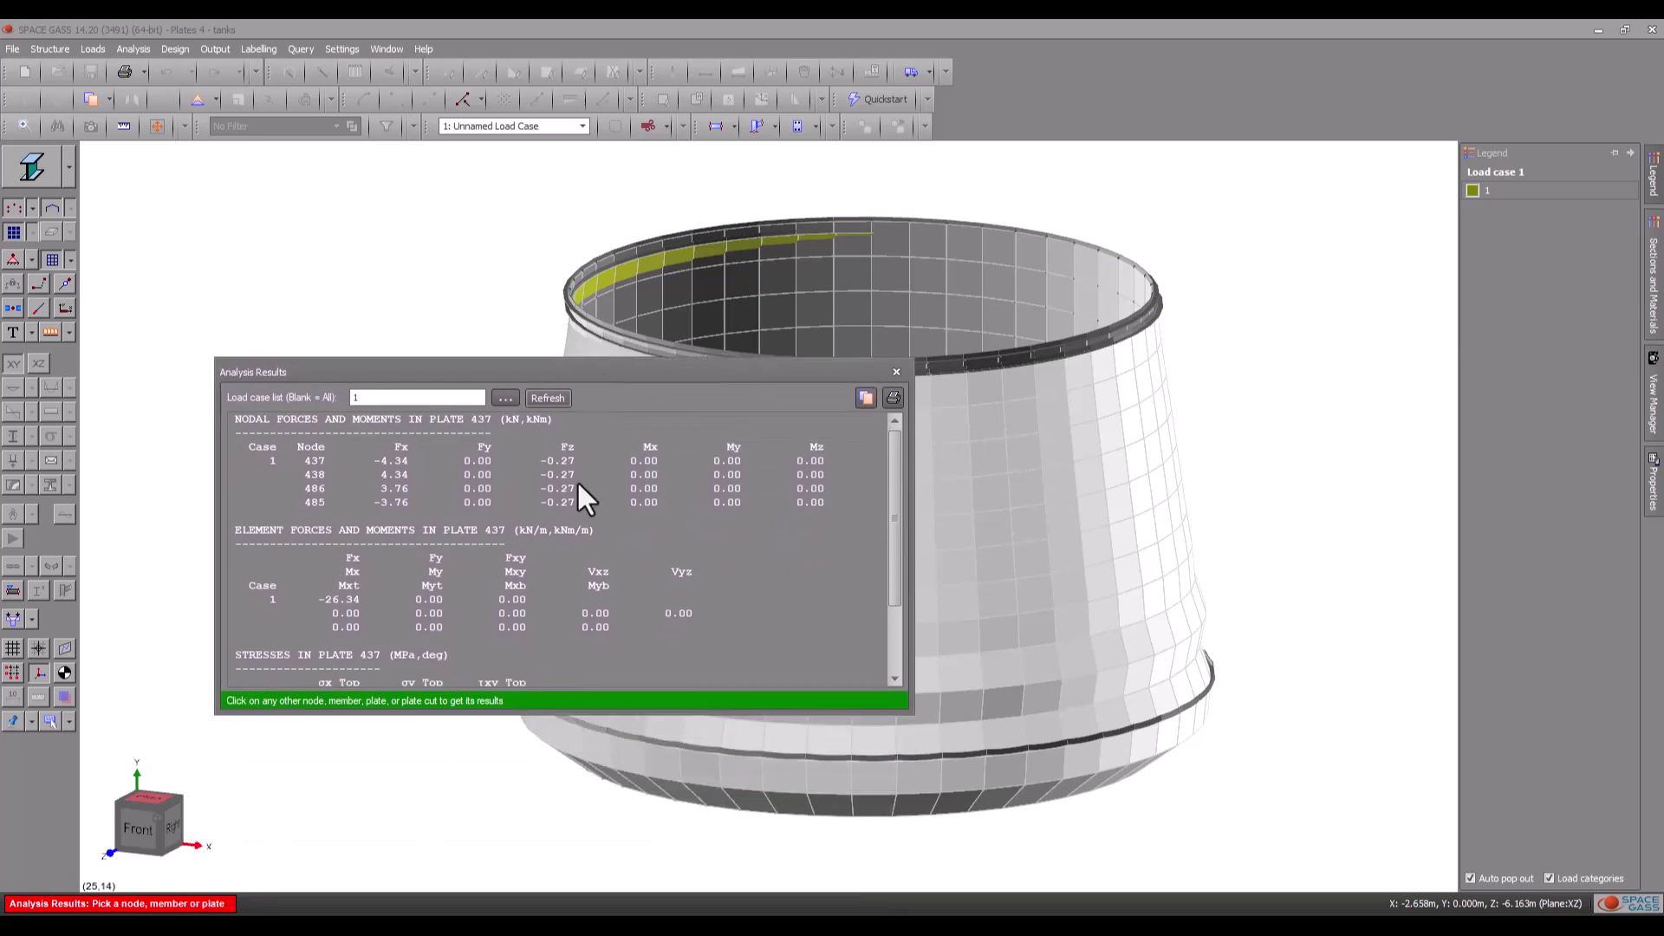
pyautogui.scroll(-2, 576, 554)
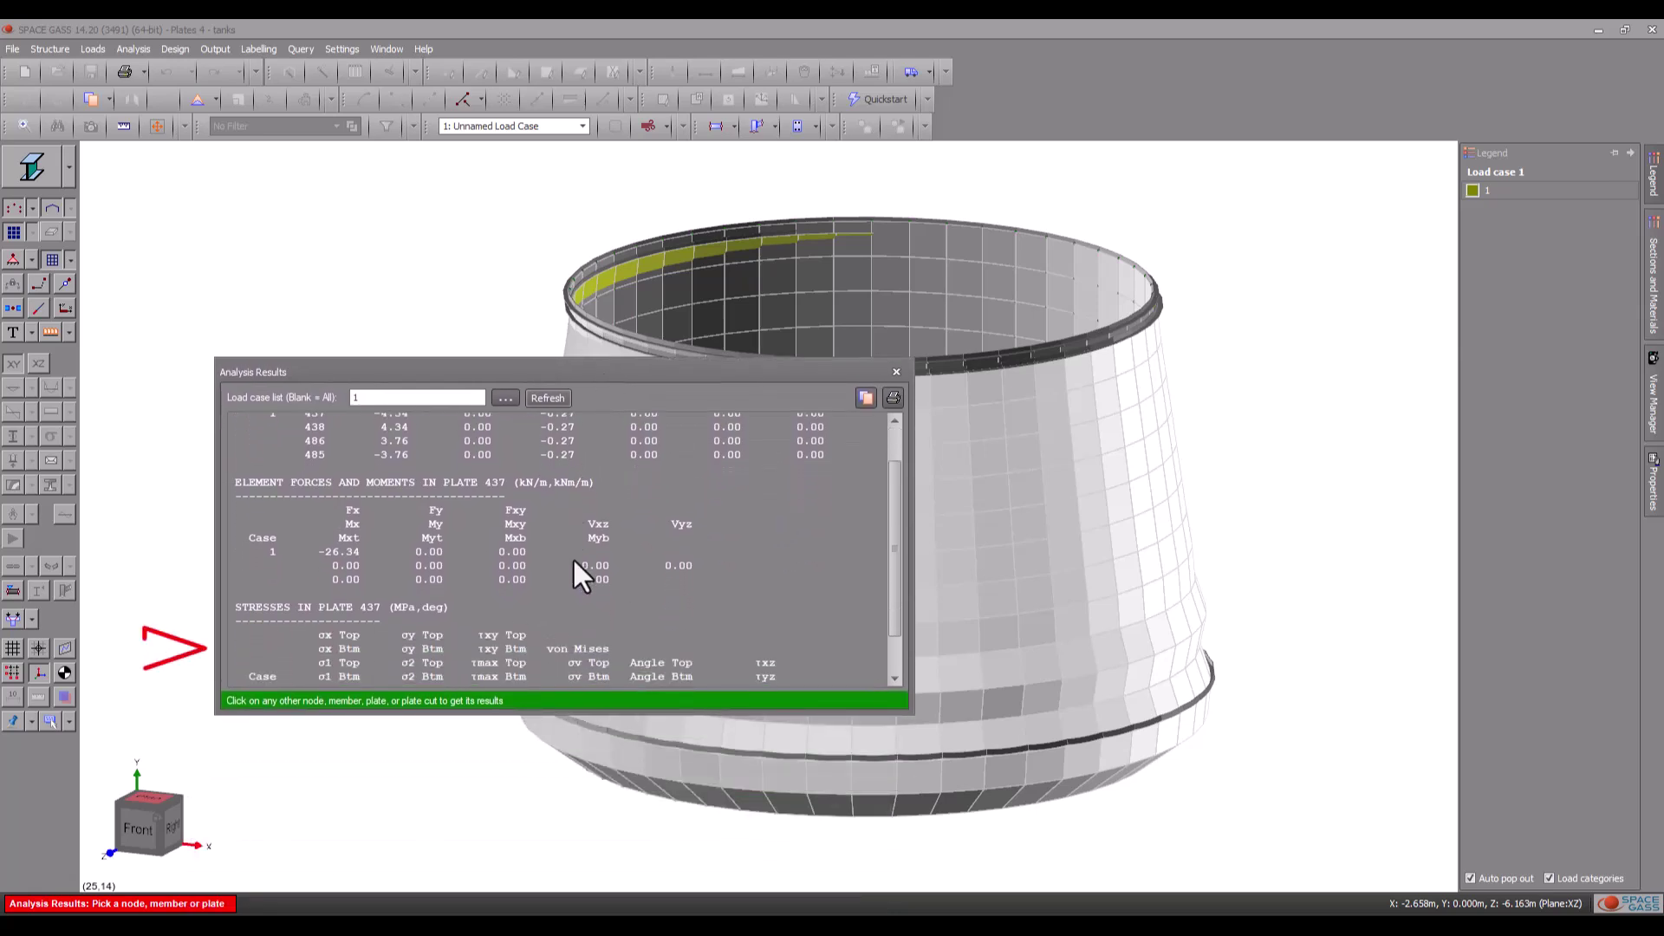
pyautogui.click(1059, 398)
pyautogui.click(897, 371)
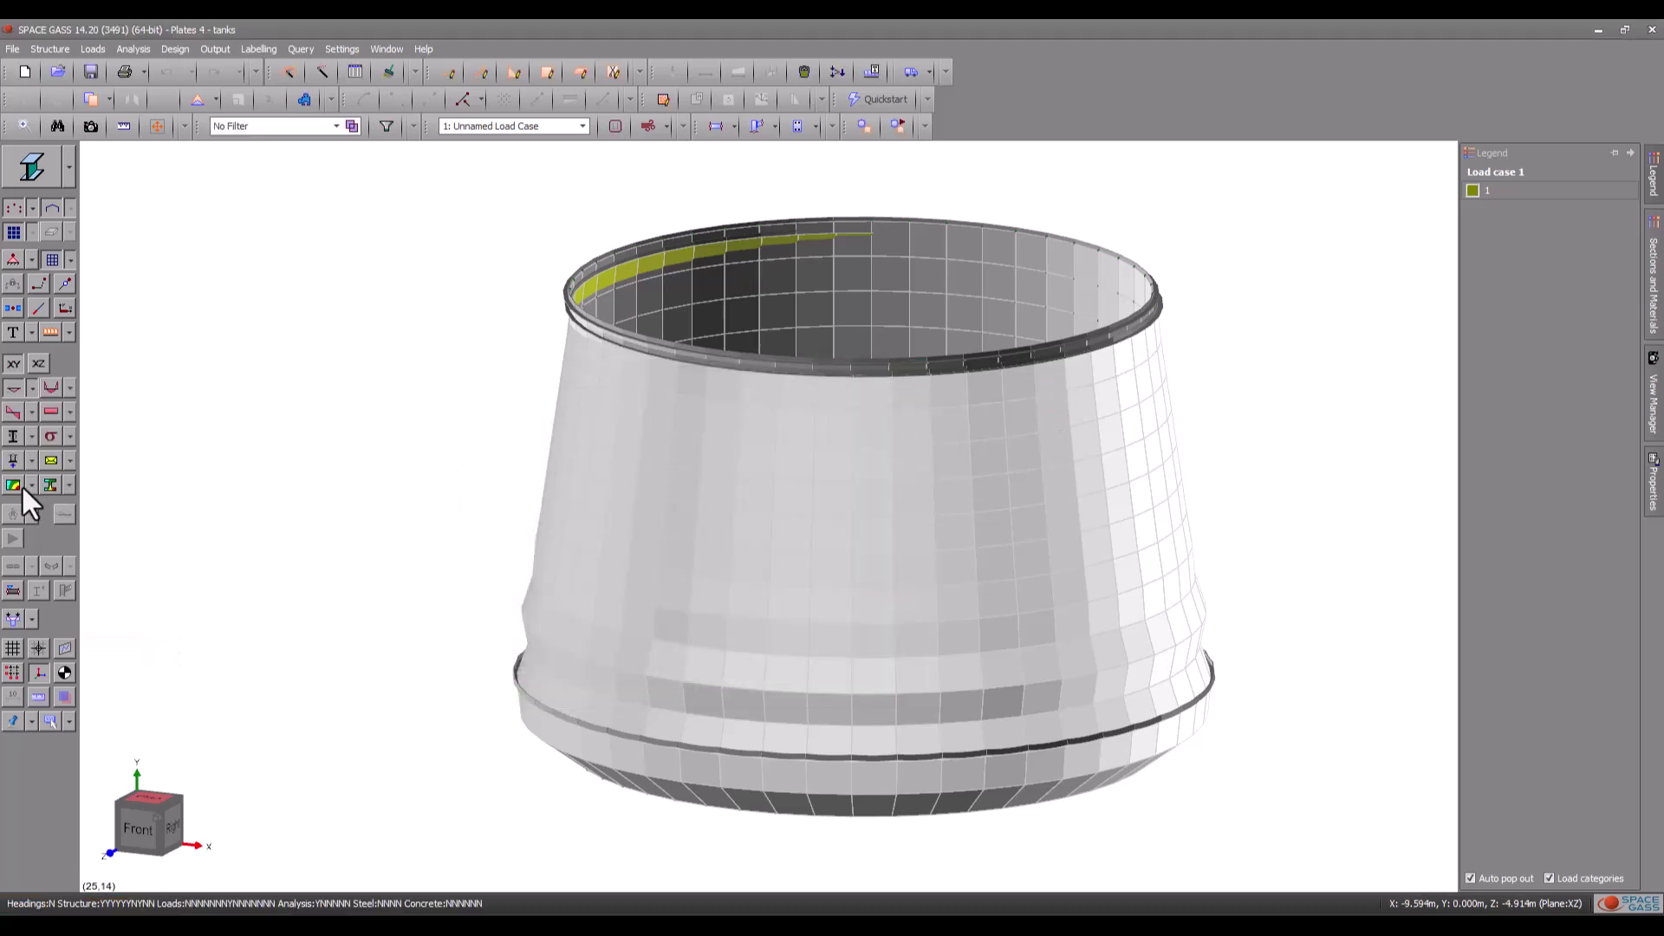
# Step: Show 0.10–8.87 MPa von Mises stress contours on the undeformed tank, viewed from above
pyautogui.click(14, 485)
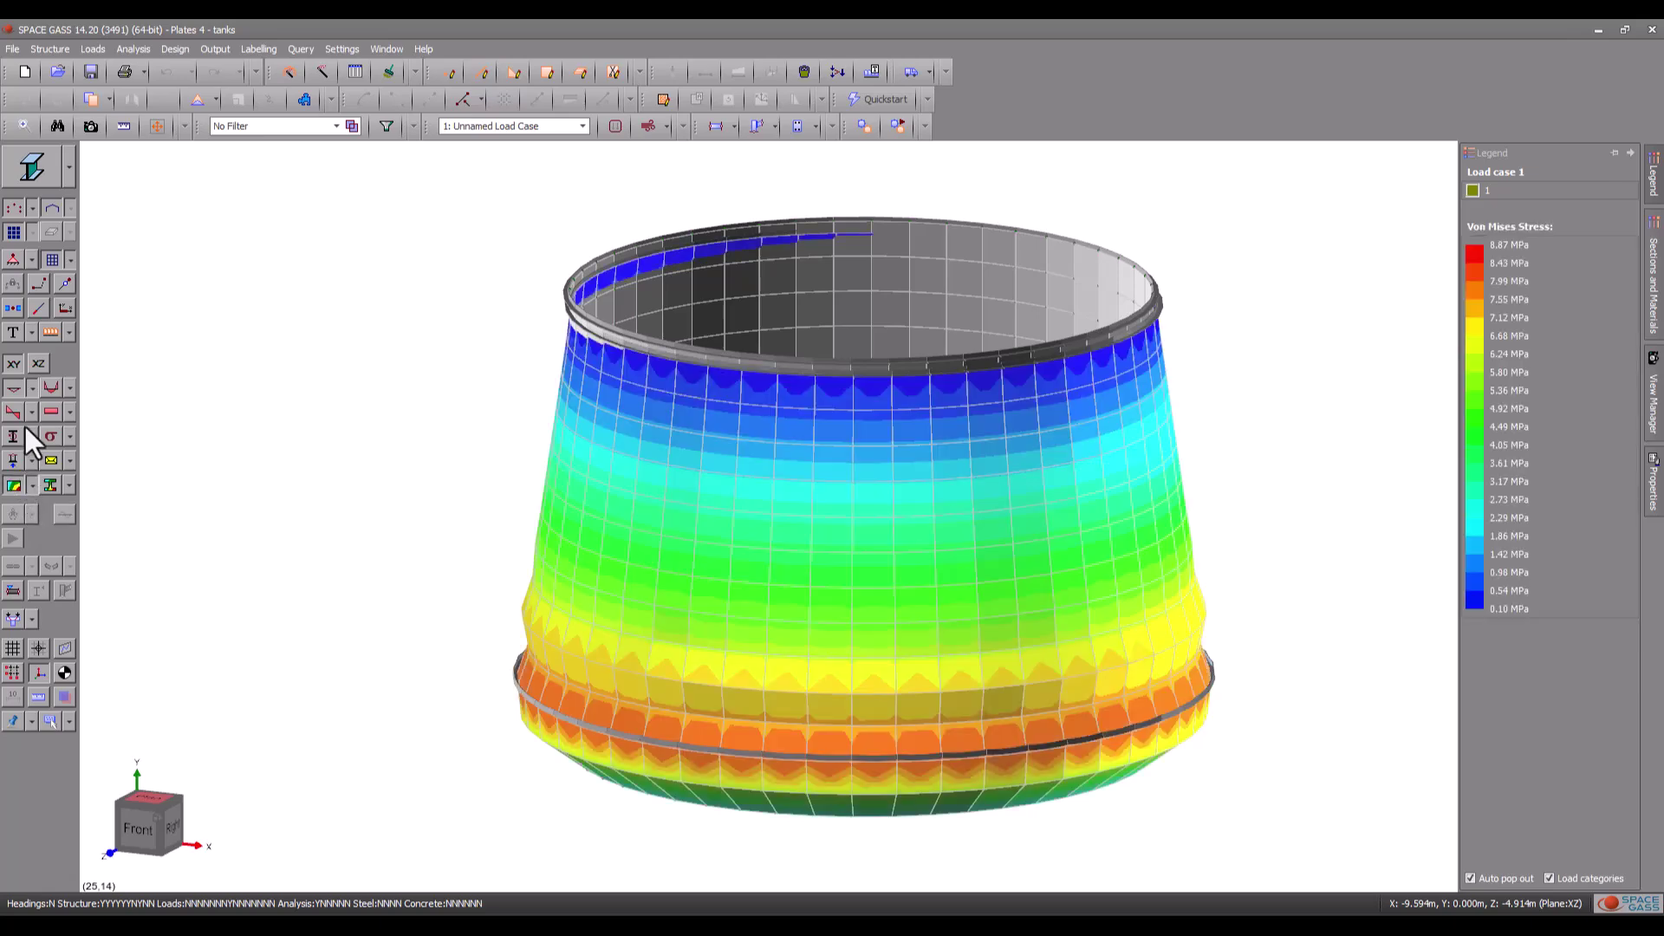
pyautogui.click(13, 392)
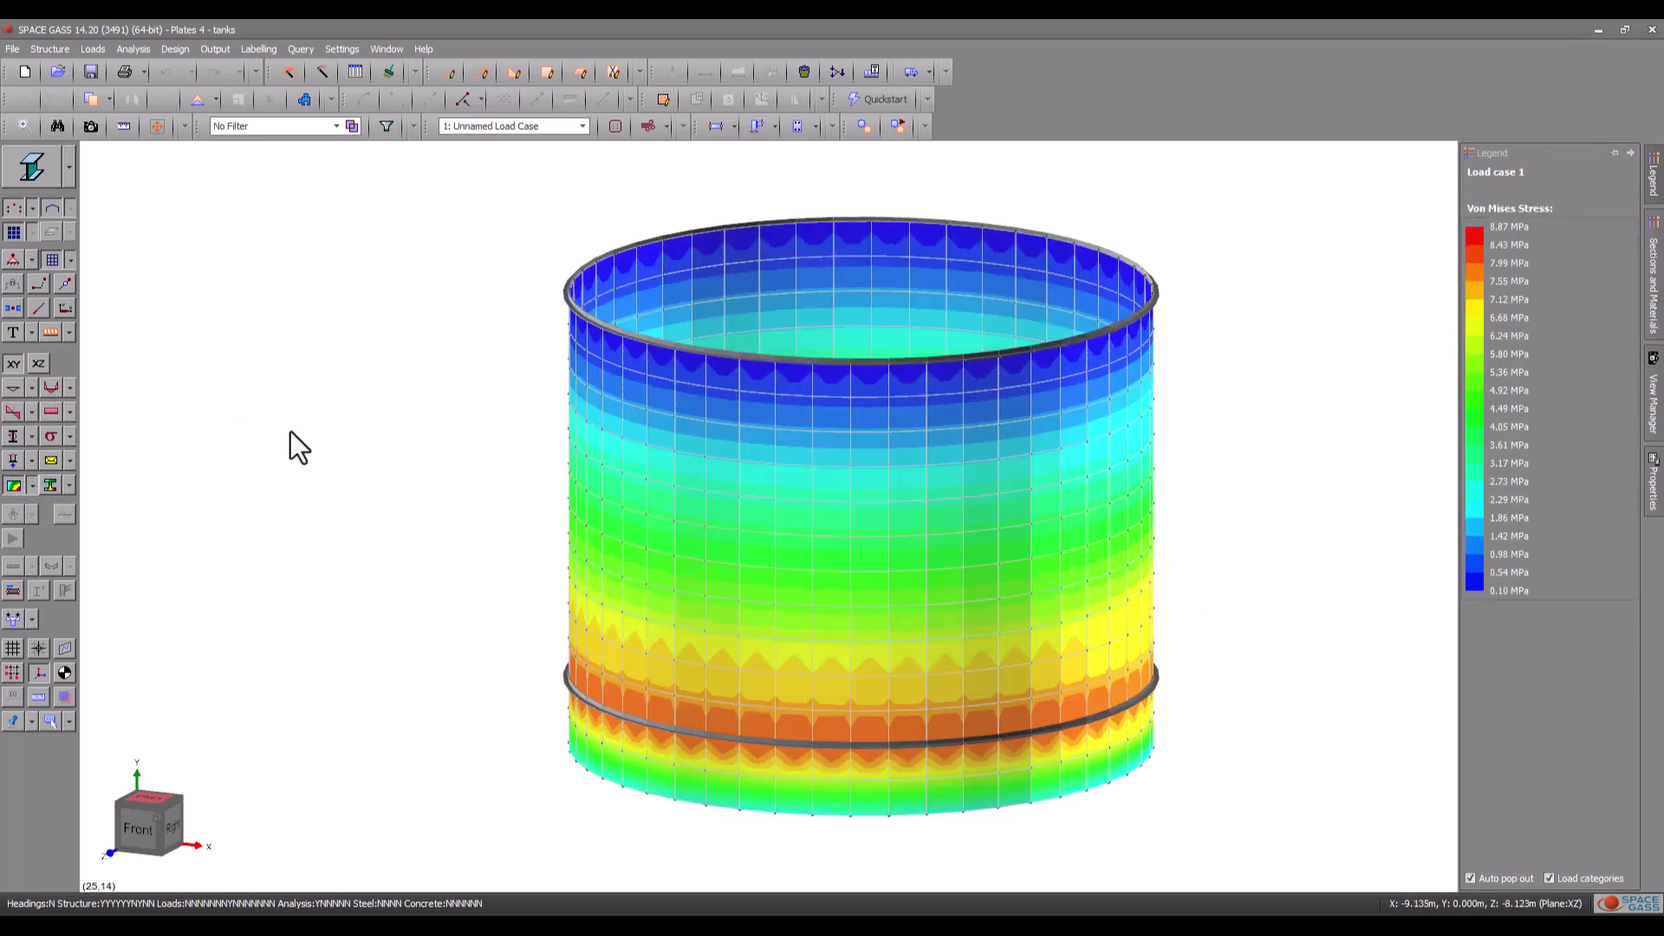
pyautogui.moveTo(295, 432)
pyautogui.mouseDown(button='middle')
pyautogui.moveTo(340, 497)
pyautogui.moveTo(271, 448)
pyautogui.mouseUp(button='middle')
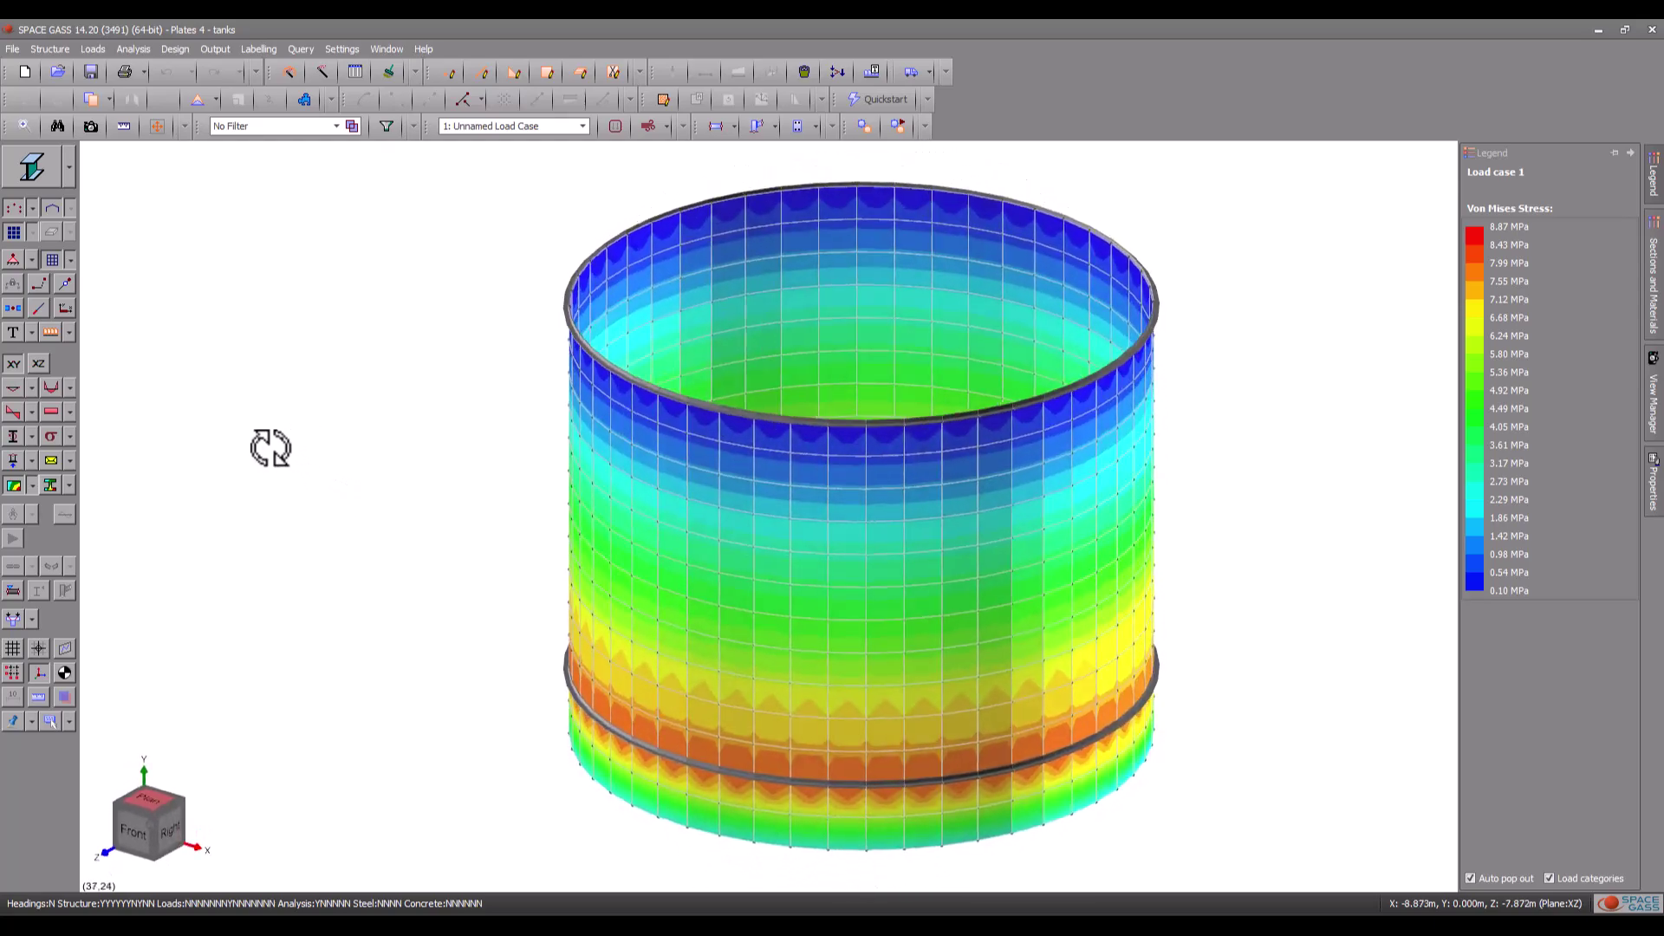